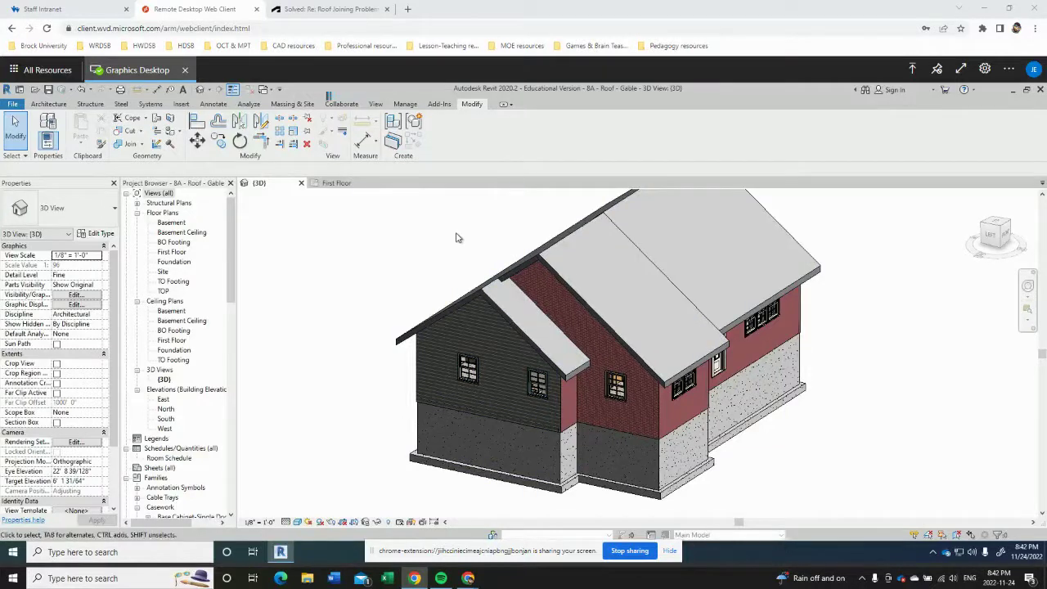
Inspect the gable-roofed house from the left and angled views, then go to the First Floor plan
middle_drag(449, 232, 369, 264)
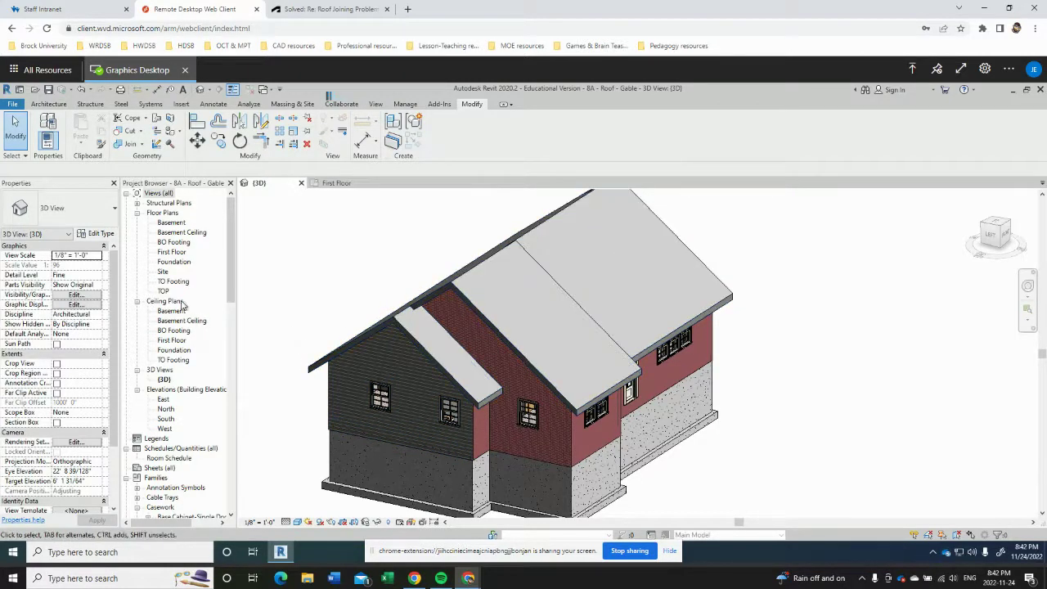
mouse_move(296, 346)
shift+middle_down()
mouse_move(367, 346)
mouse_move(369, 314)
shift+middle_up()
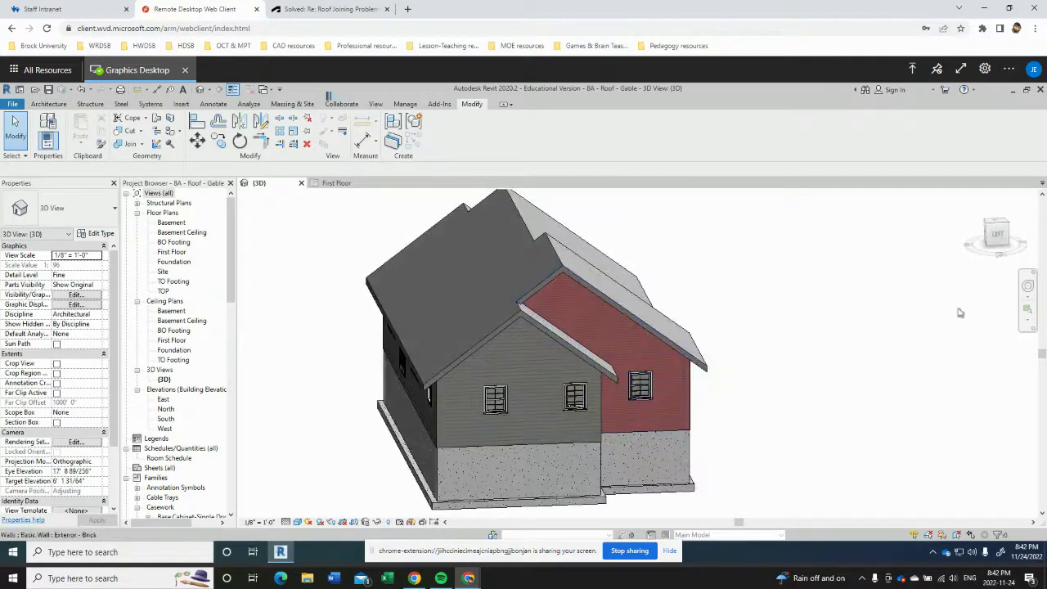
click(1001, 235)
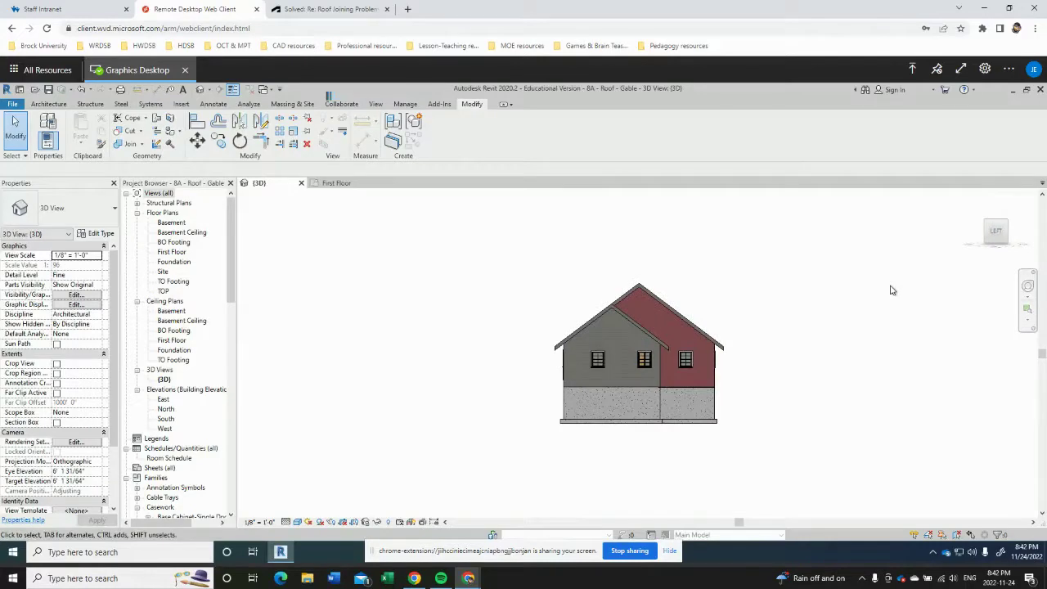
shift+middle_drag(892, 287, 573, 310)
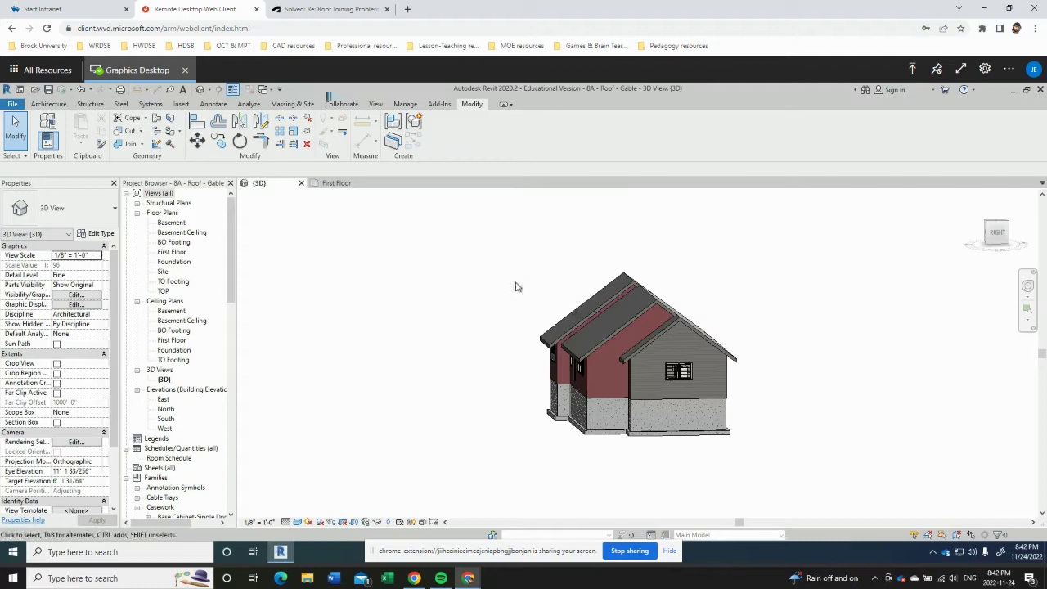
click(337, 183)
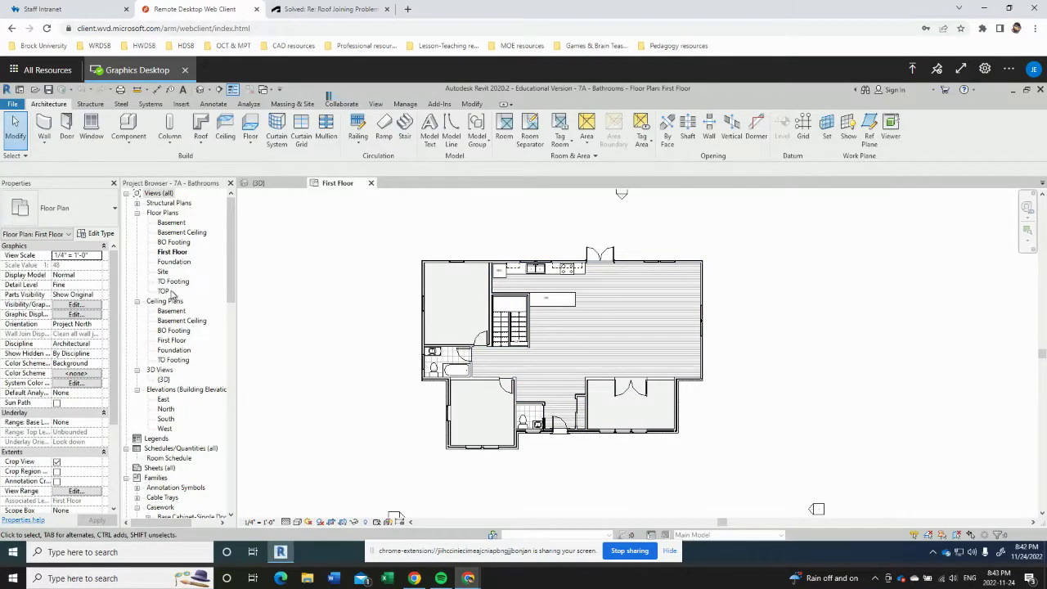
Open the TOP floor plan, zoom in on the house, and begin a Roof by Footprint sketch
click(164, 292)
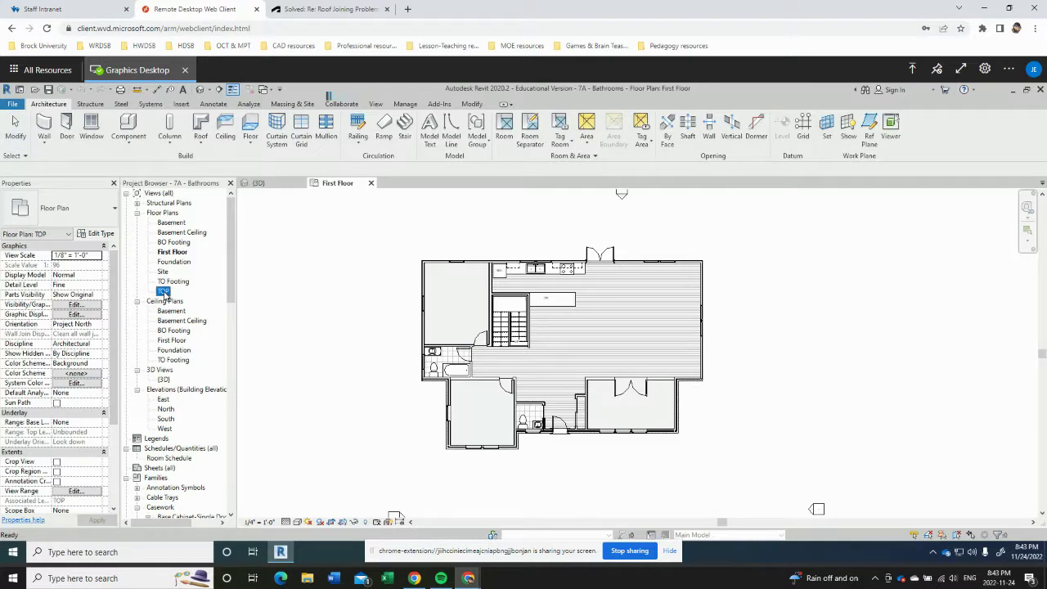
double_click(163, 292)
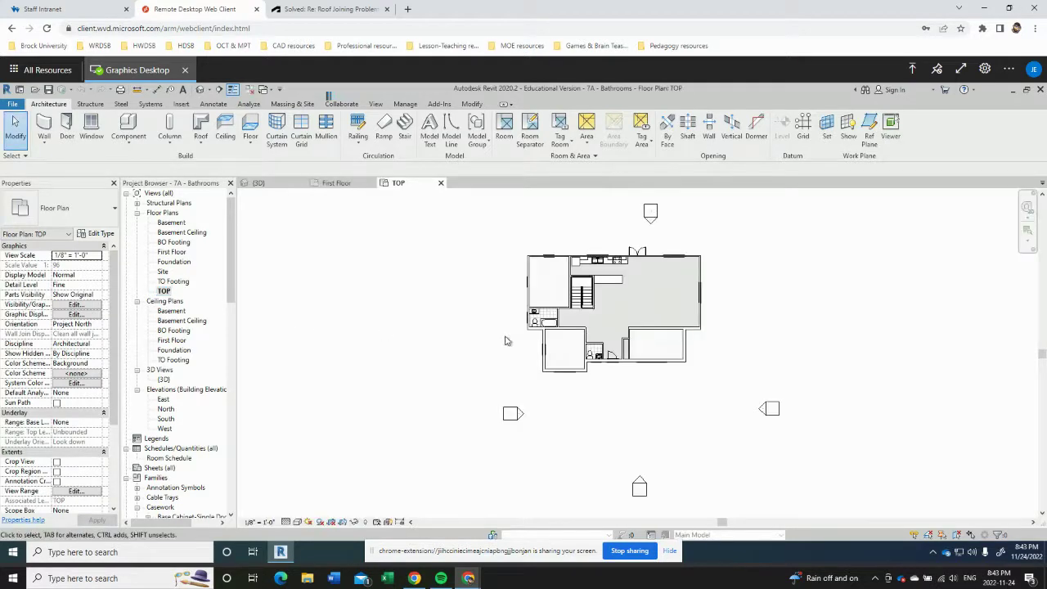
scroll(714, 316, up, 3)
middle_drag(627, 280, 615, 314)
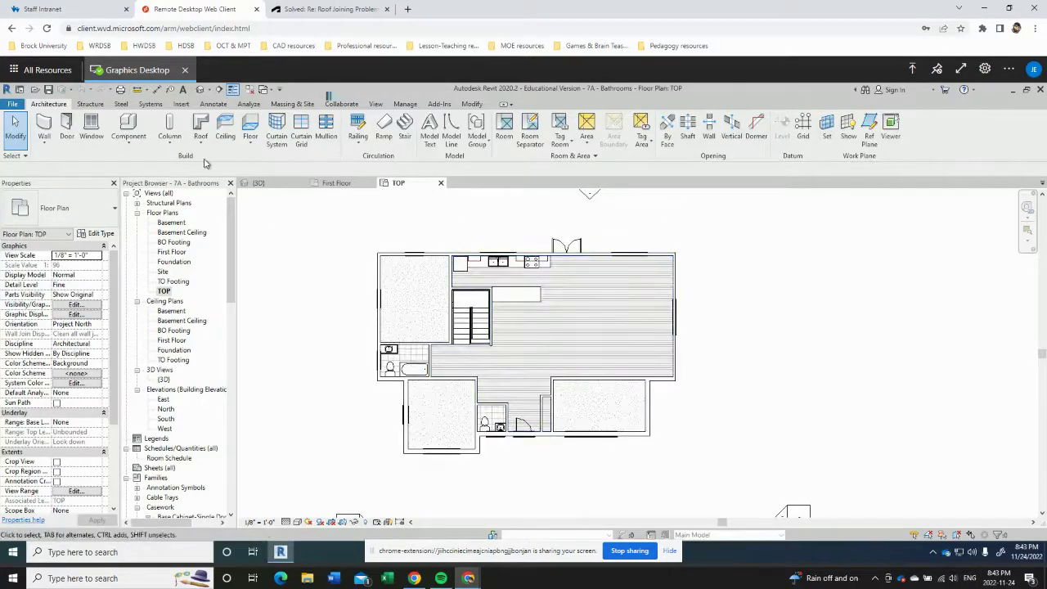
click(200, 129)
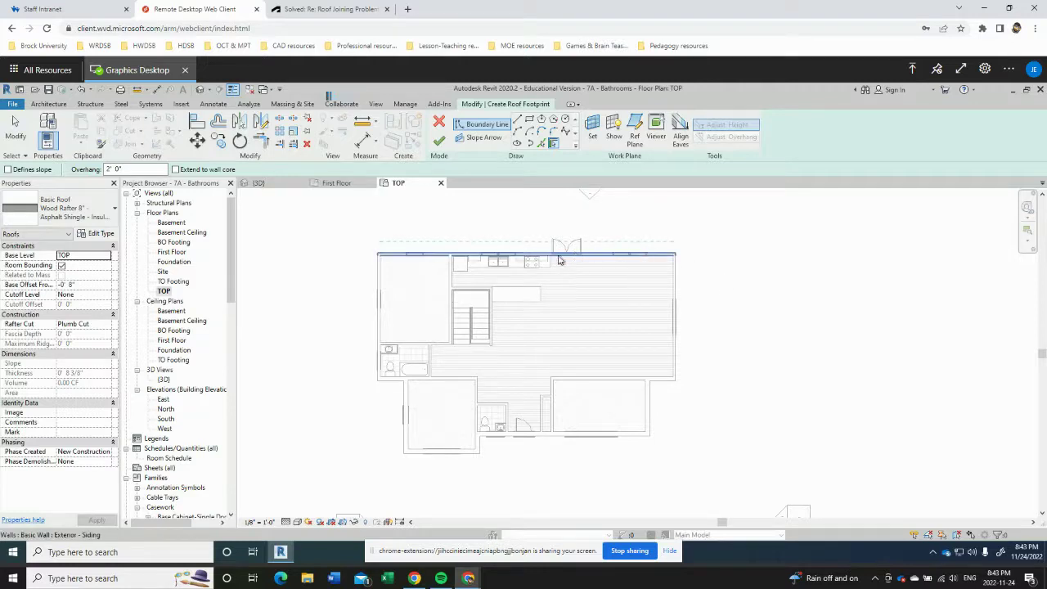
click(273, 185)
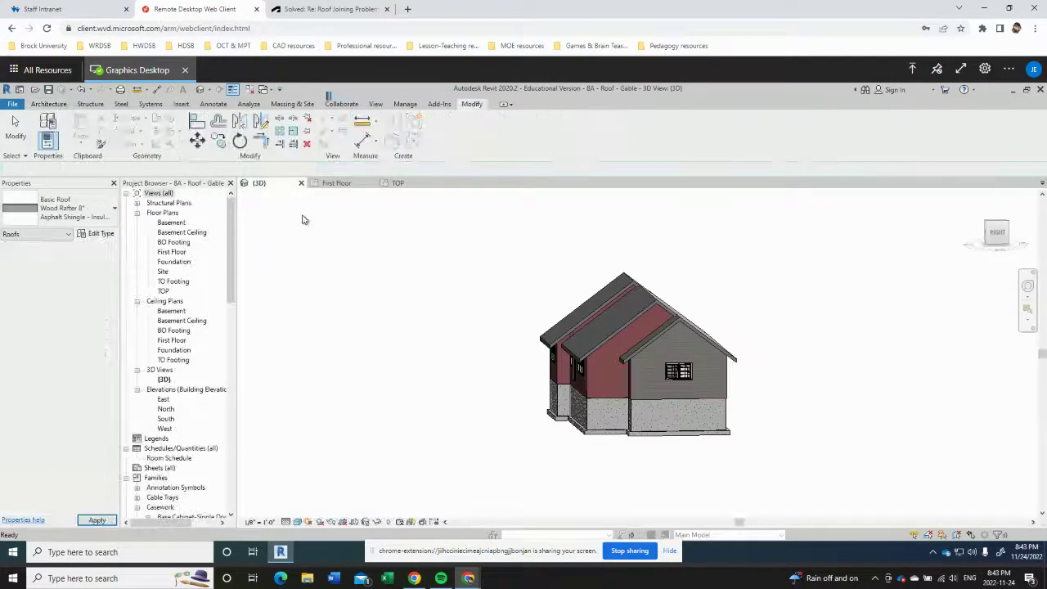
shift+middle_drag(517, 361, 552, 370)
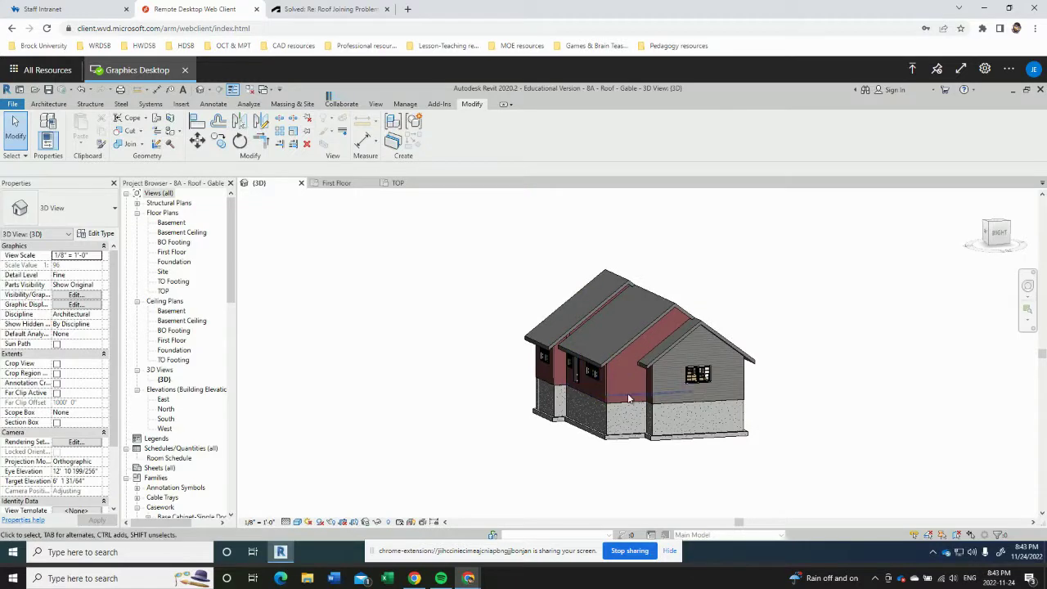
shift+middle_drag(556, 375, 588, 376)
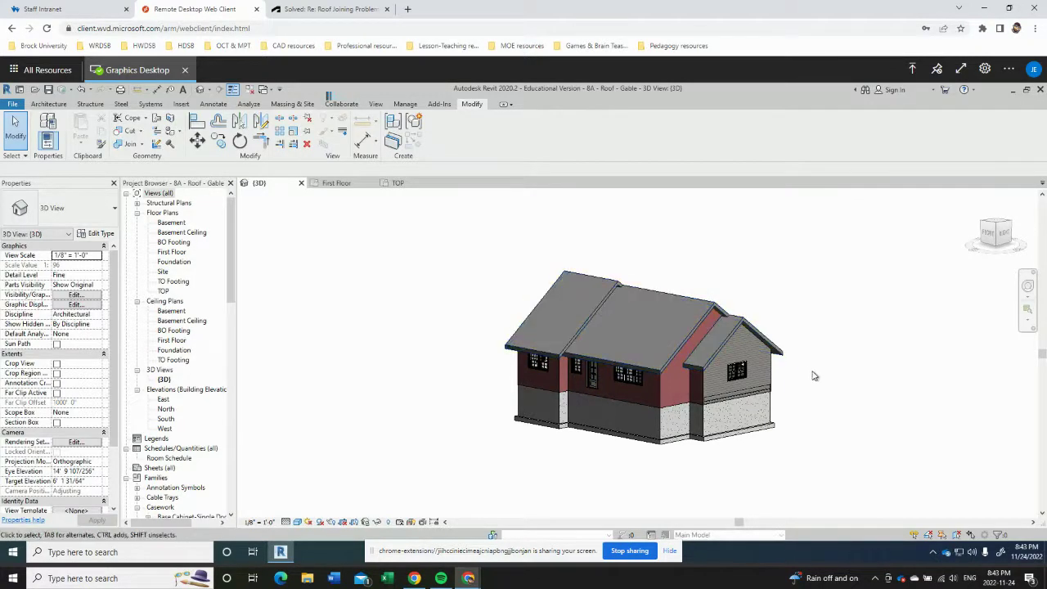
shift+middle_drag(821, 383, 606, 397)
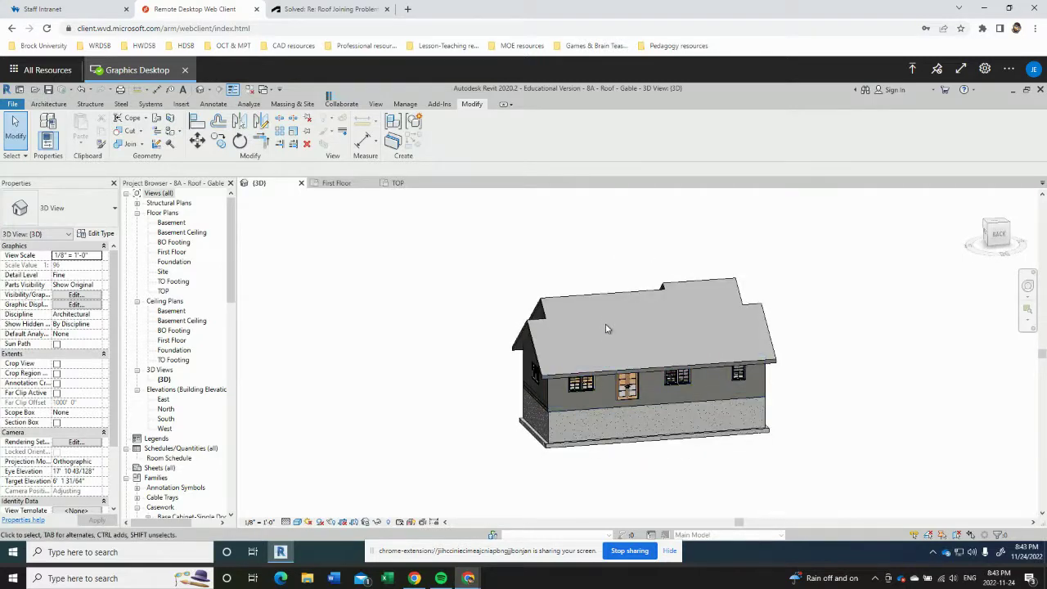
click(391, 183)
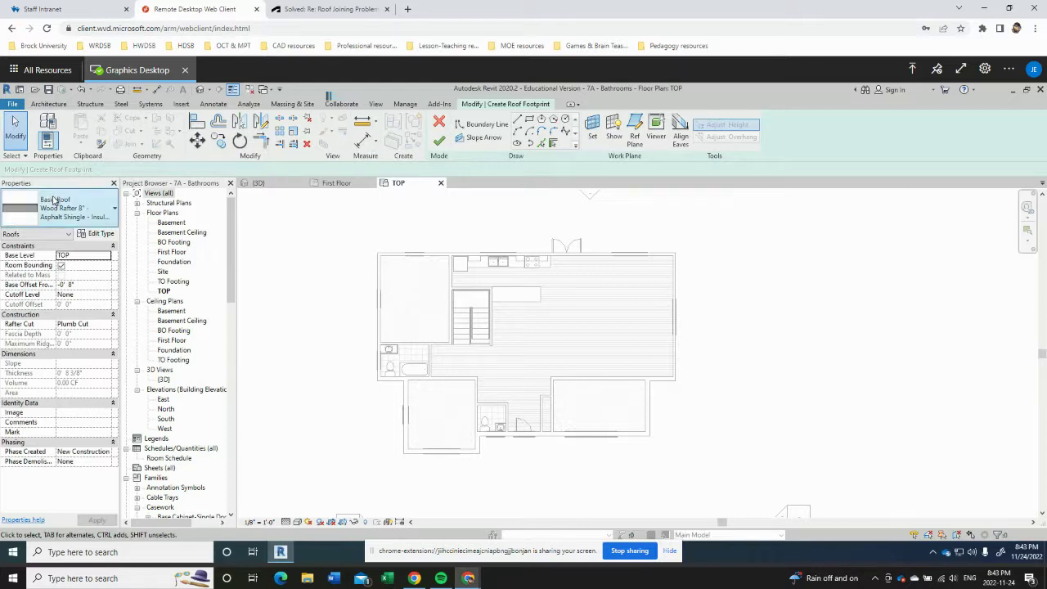
Pick the front and back exterior walls as 9"/12" sloped roof boundary edges
click(552, 143)
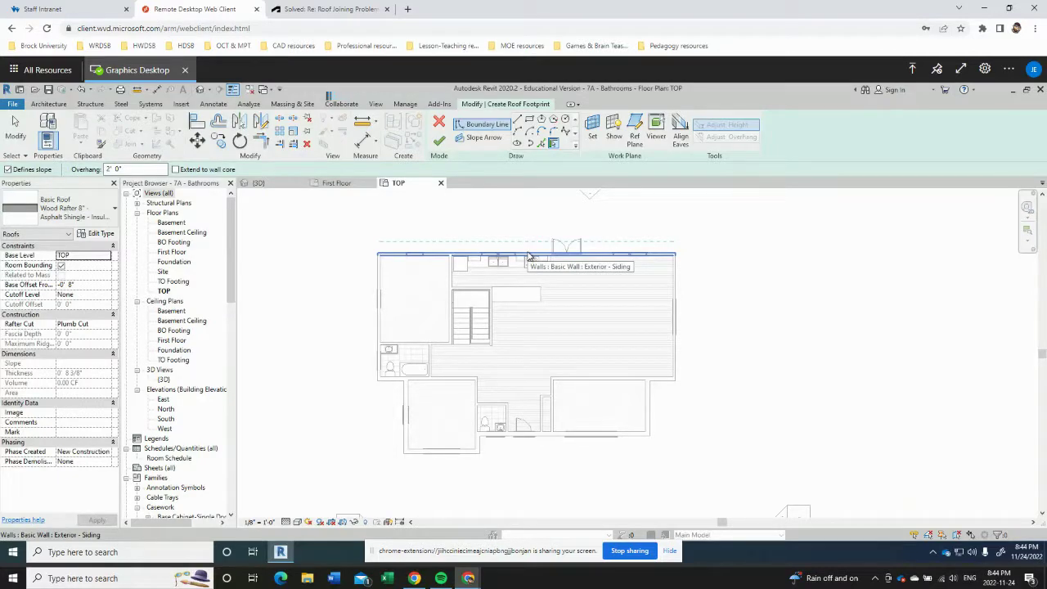
click(527, 256)
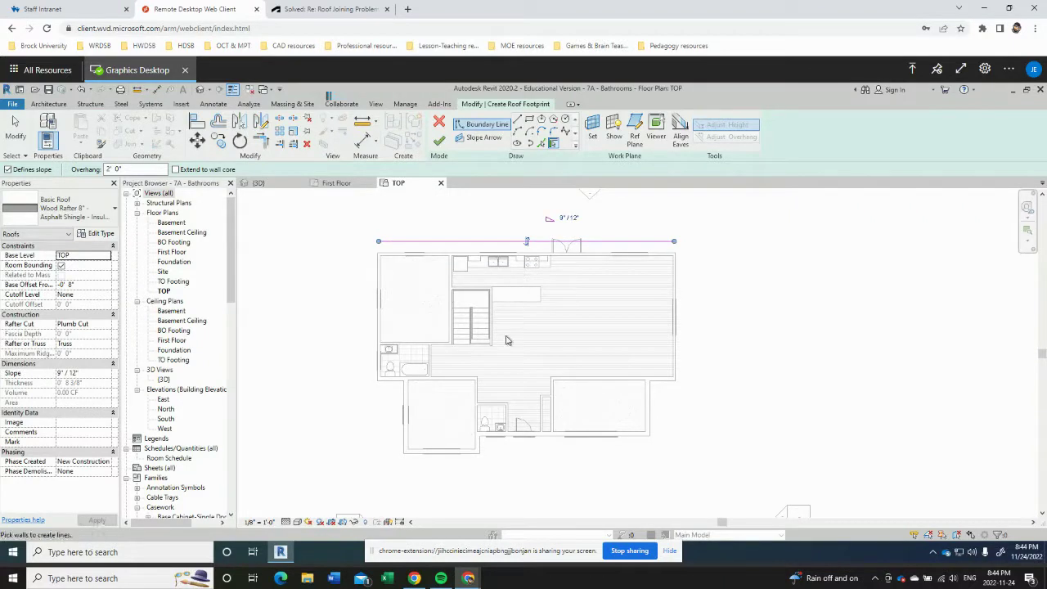
click(444, 452)
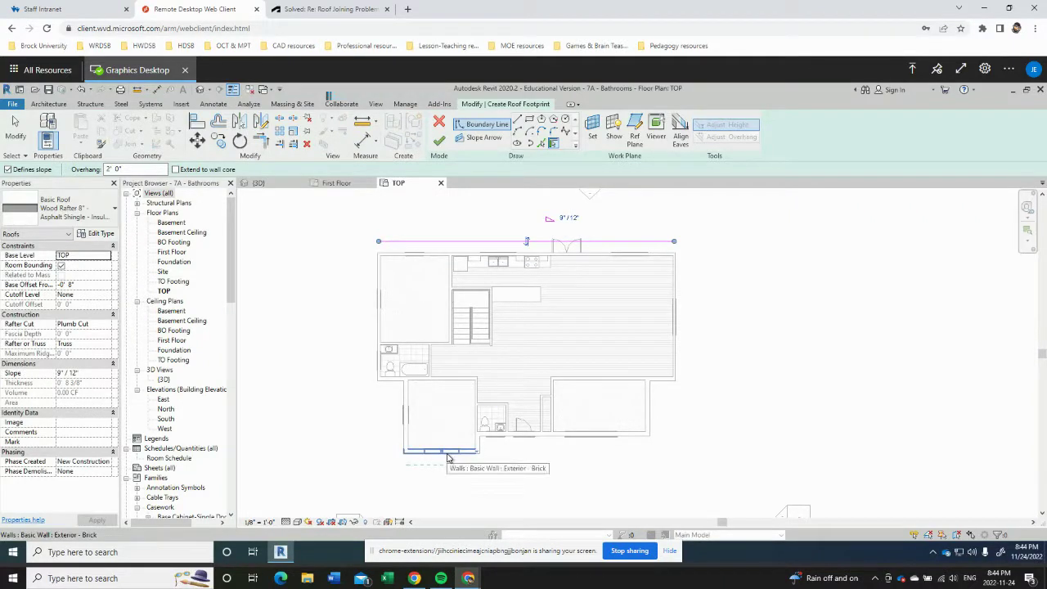
click(385, 381)
click(519, 436)
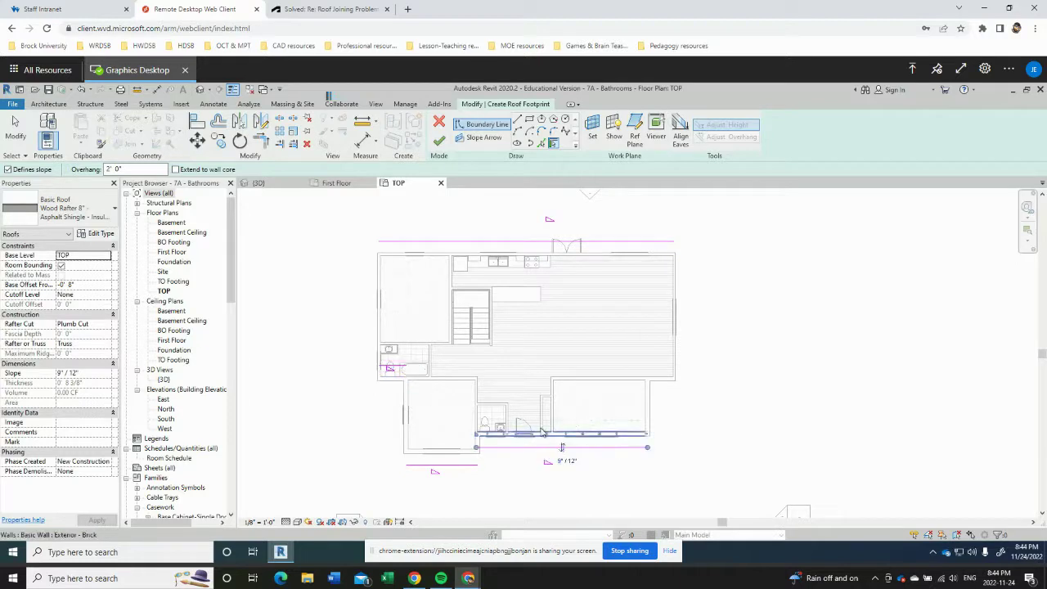
click(661, 382)
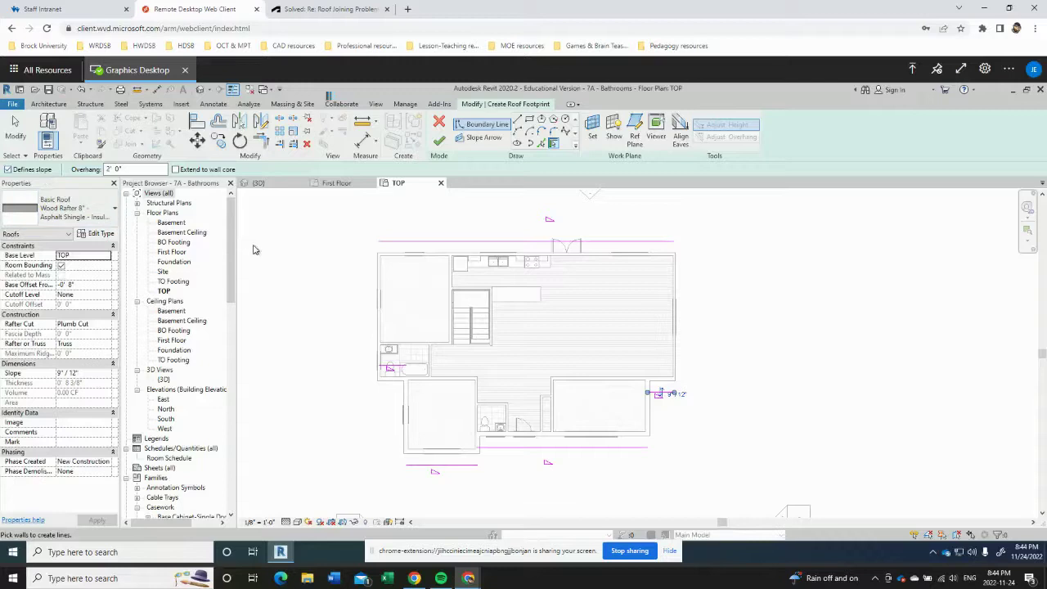
Turn off Defines slope and pick the remaining side walls as flat roof edges
click(9, 169)
click(377, 289)
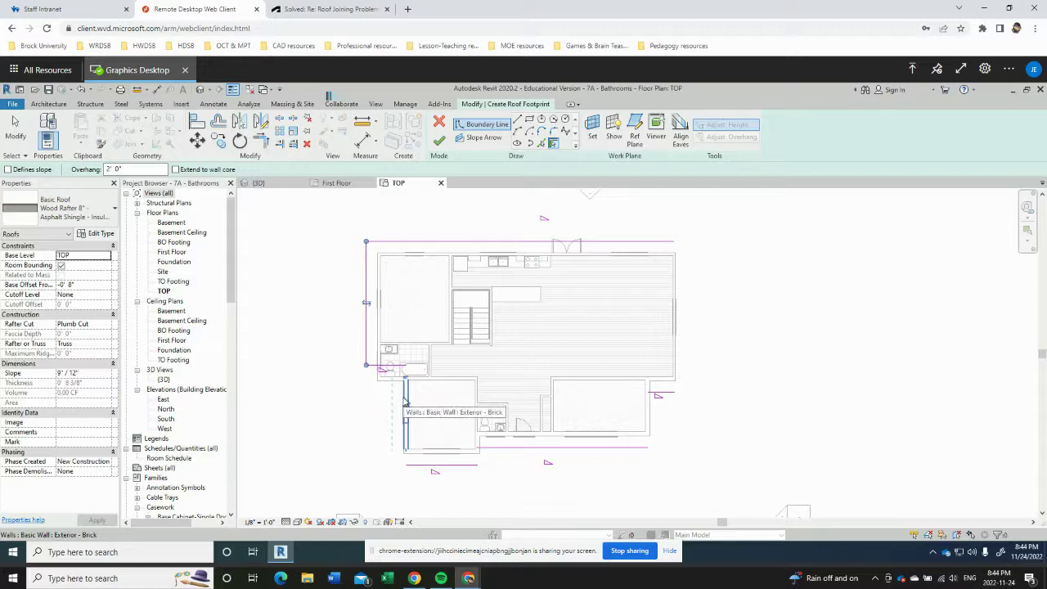
click(404, 405)
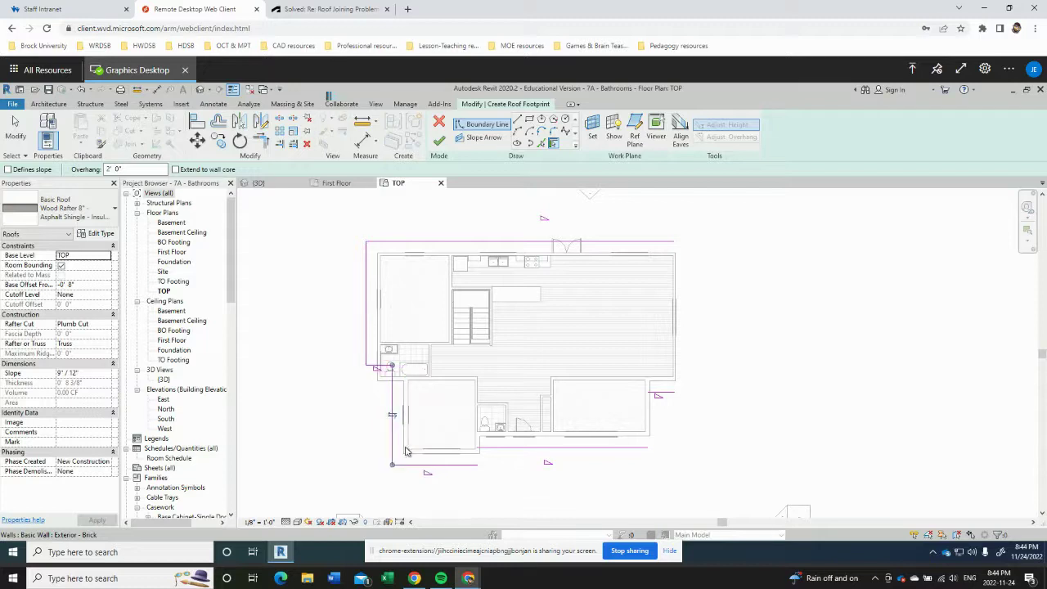
click(480, 444)
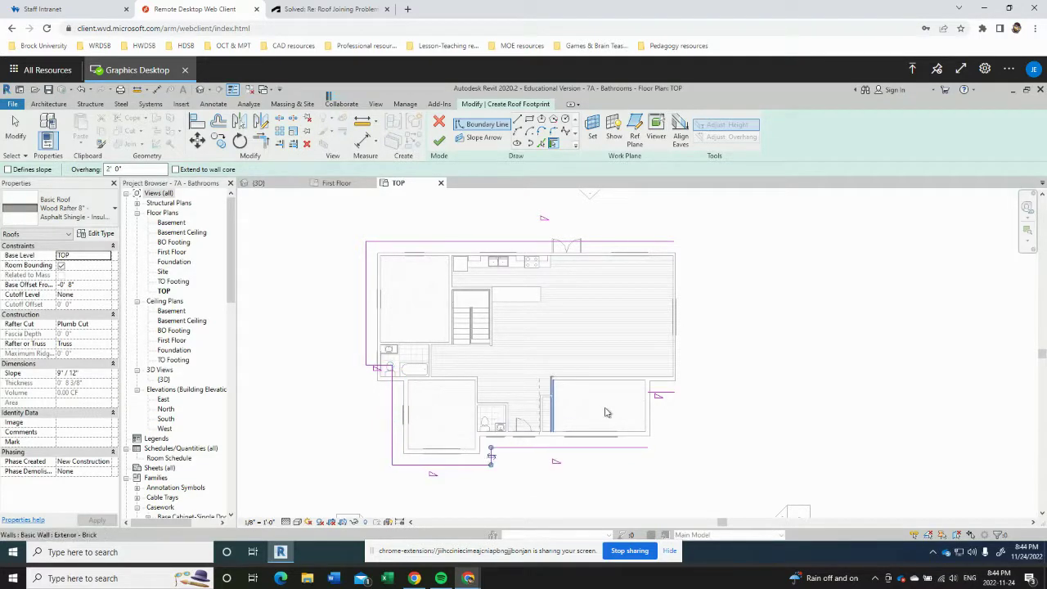
click(655, 422)
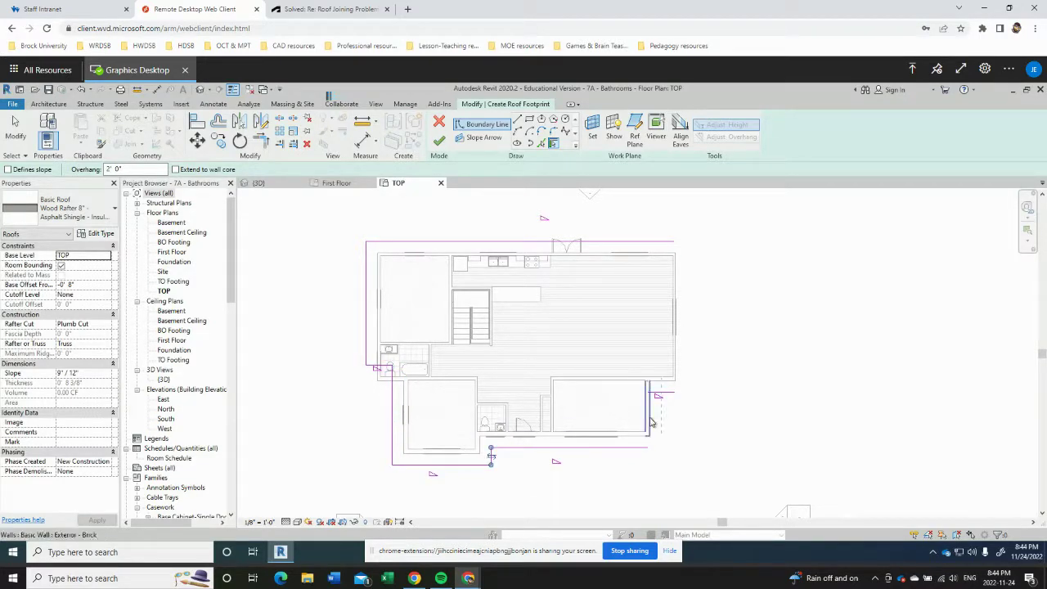
click(674, 357)
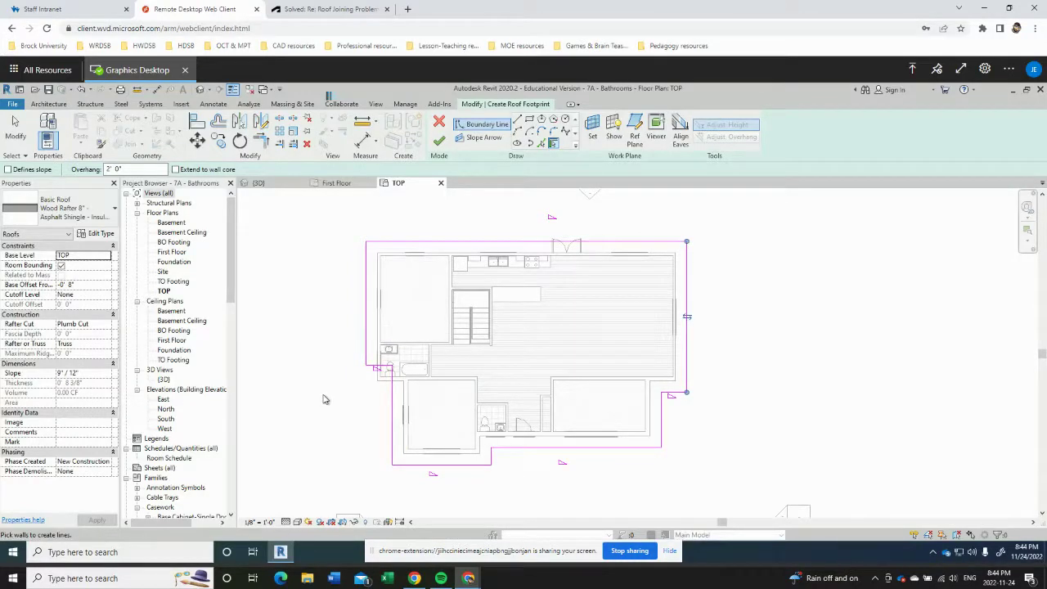
Flip the short footprint line beside the bathroom so its overhang faces outside the house
key(Escape)
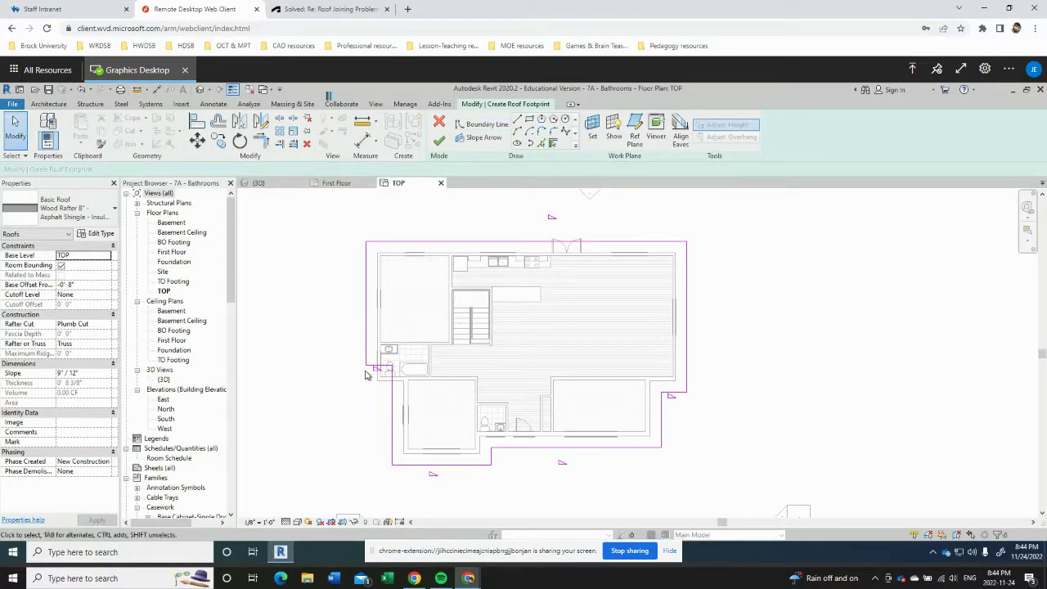
scroll(382, 368, up, 4)
scroll(384, 370, up, 2)
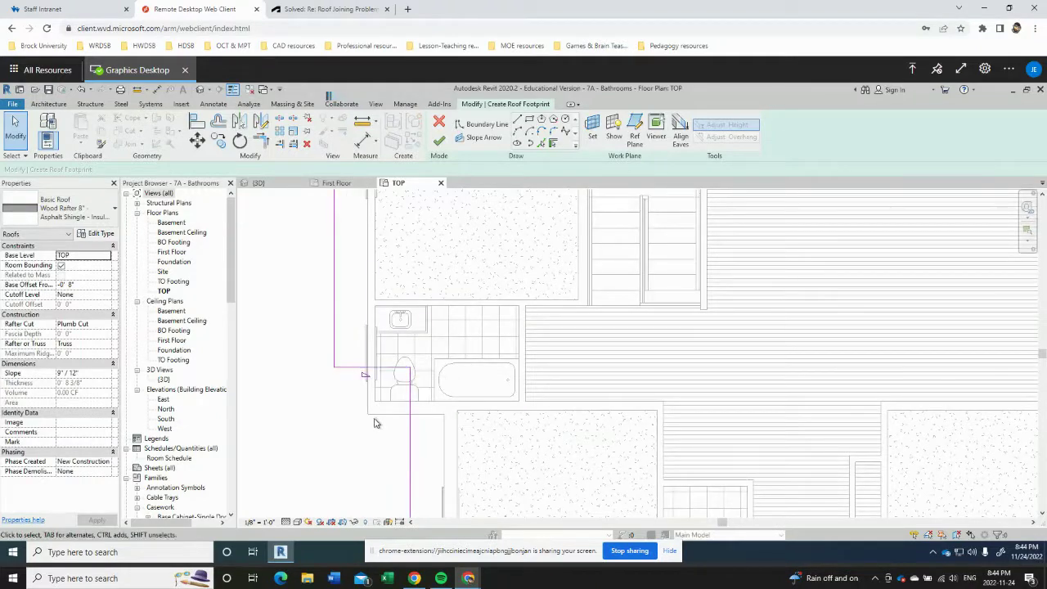
click(372, 367)
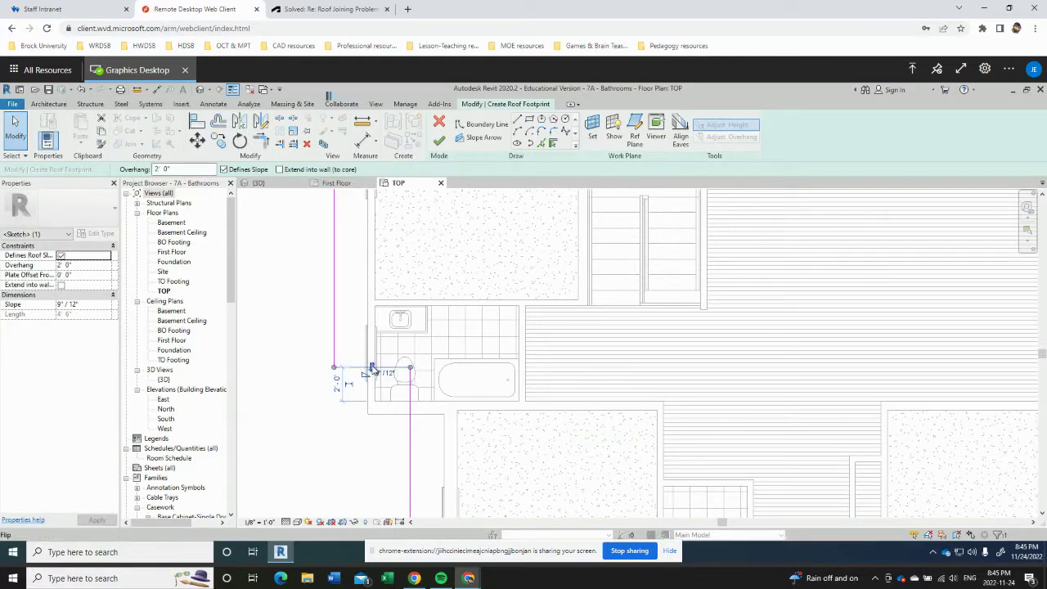
click(373, 368)
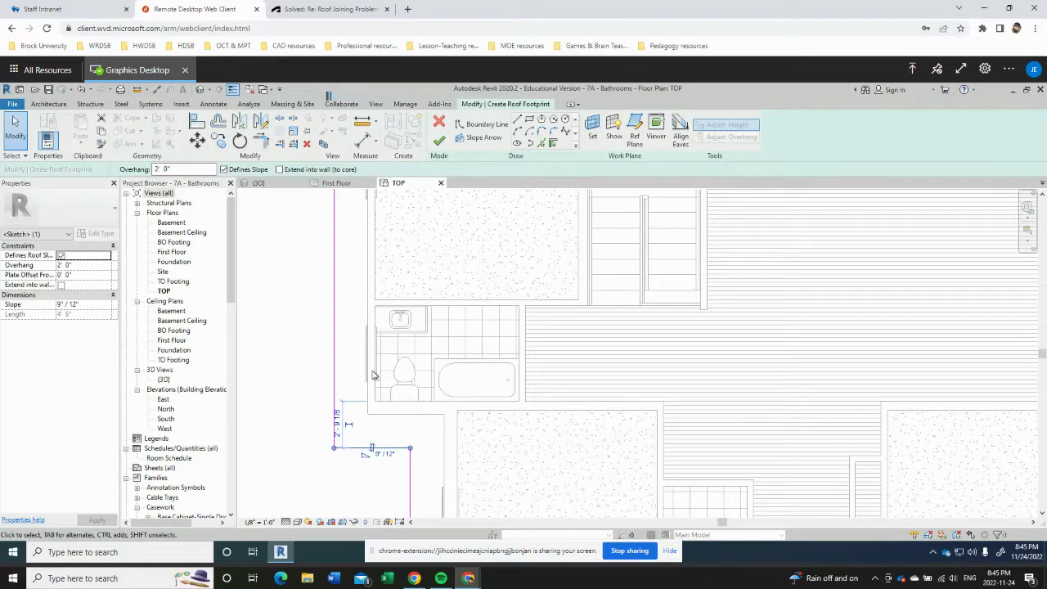
scroll(378, 360, down, 5)
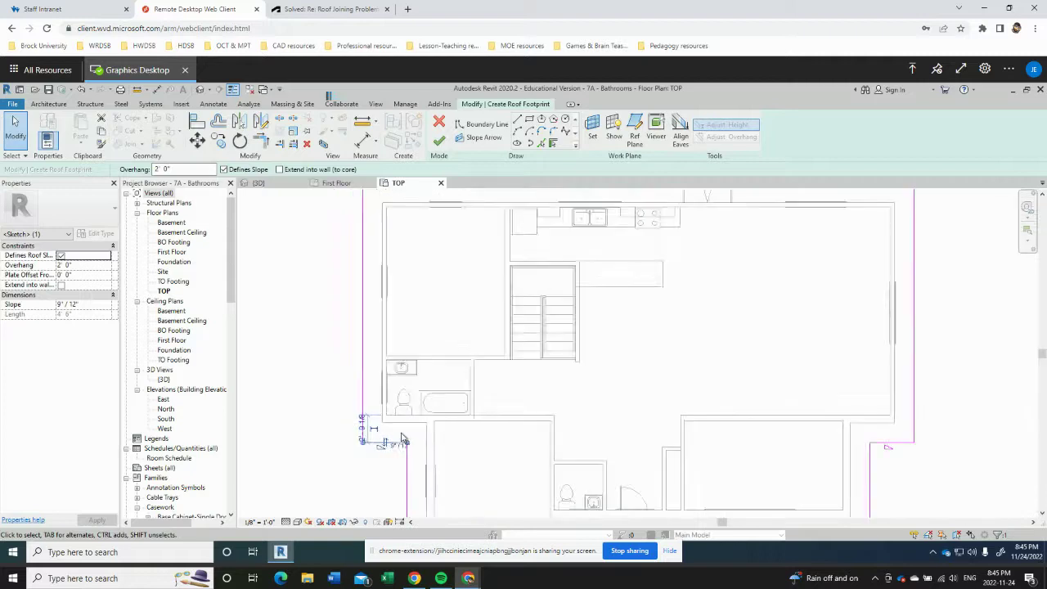
middle_drag(309, 363, 306, 359)
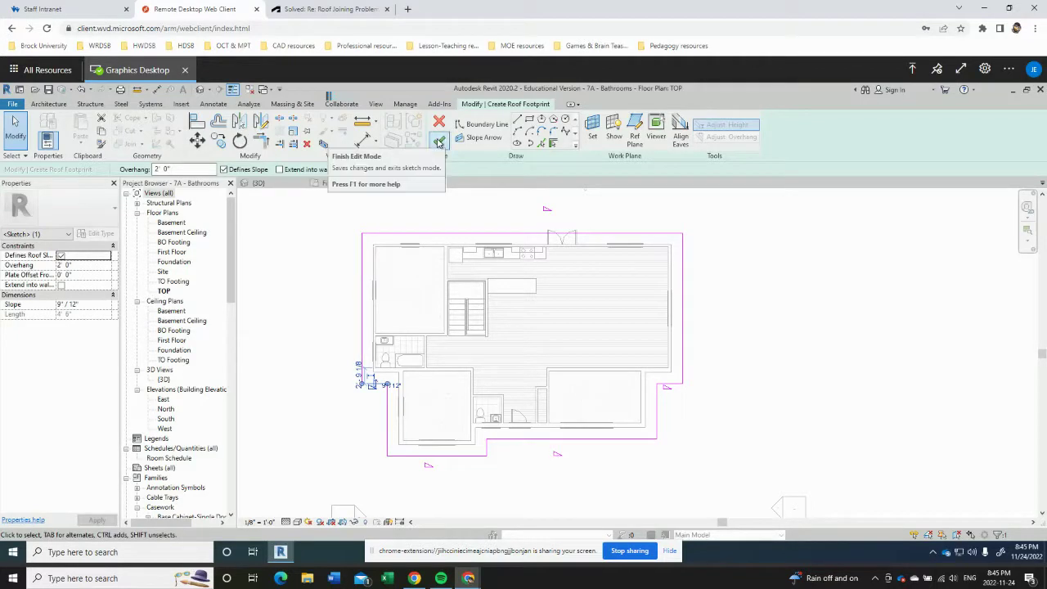
Finish the roof footprint and view the roofed house in 3D toward its gable end
click(438, 141)
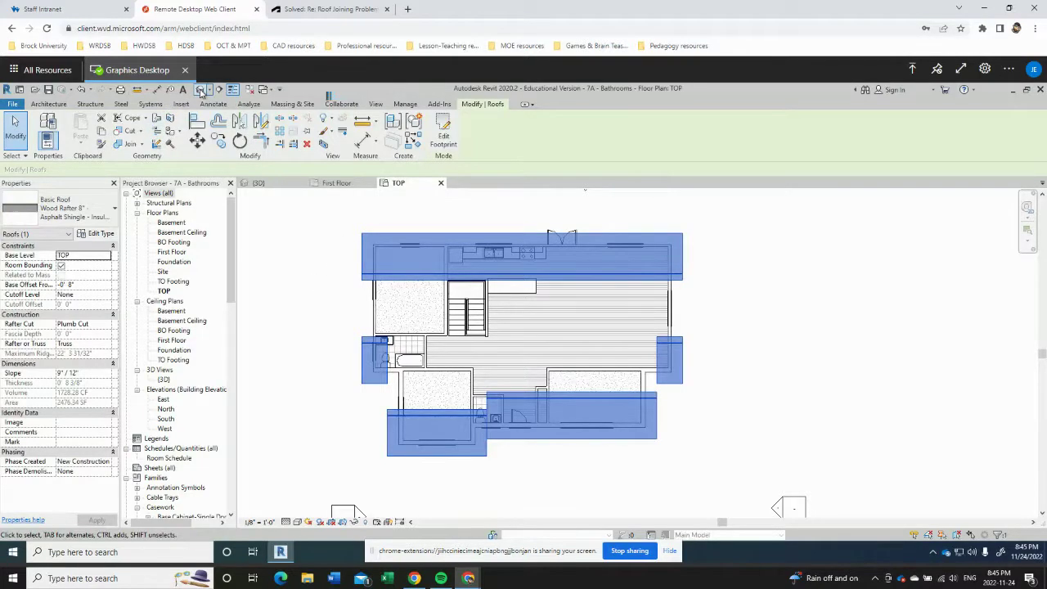
click(201, 91)
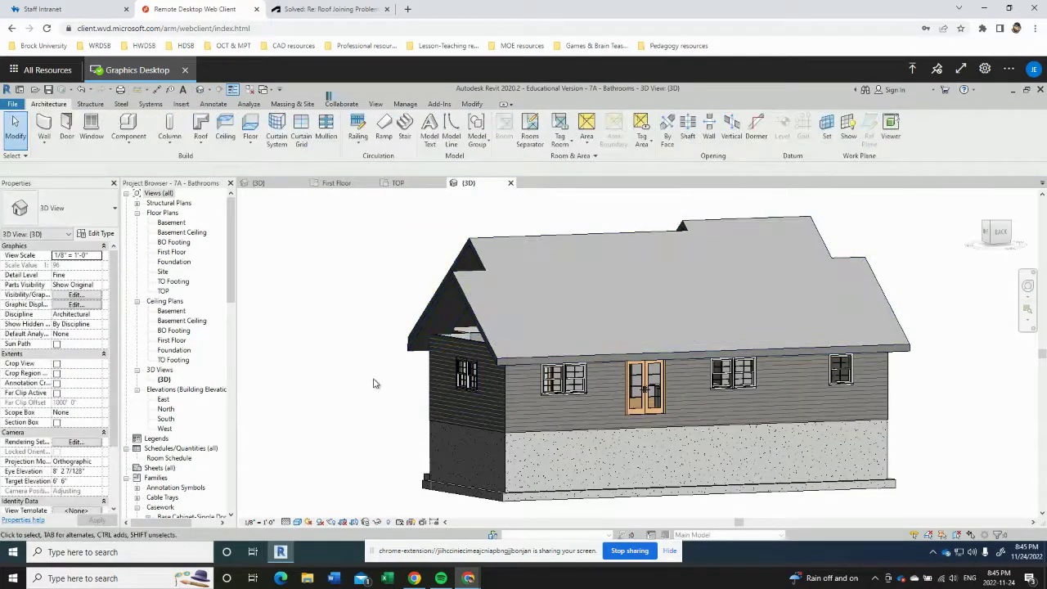
shift+middle_drag(376, 378, 496, 385)
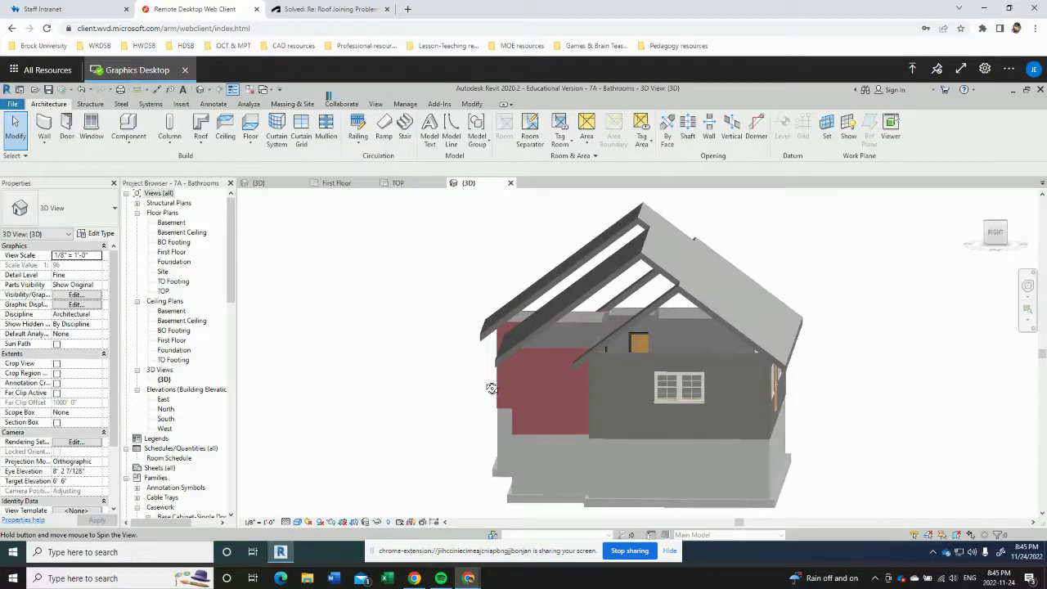
Attach the top of the siding wall under the gable to the roof
click(720, 371)
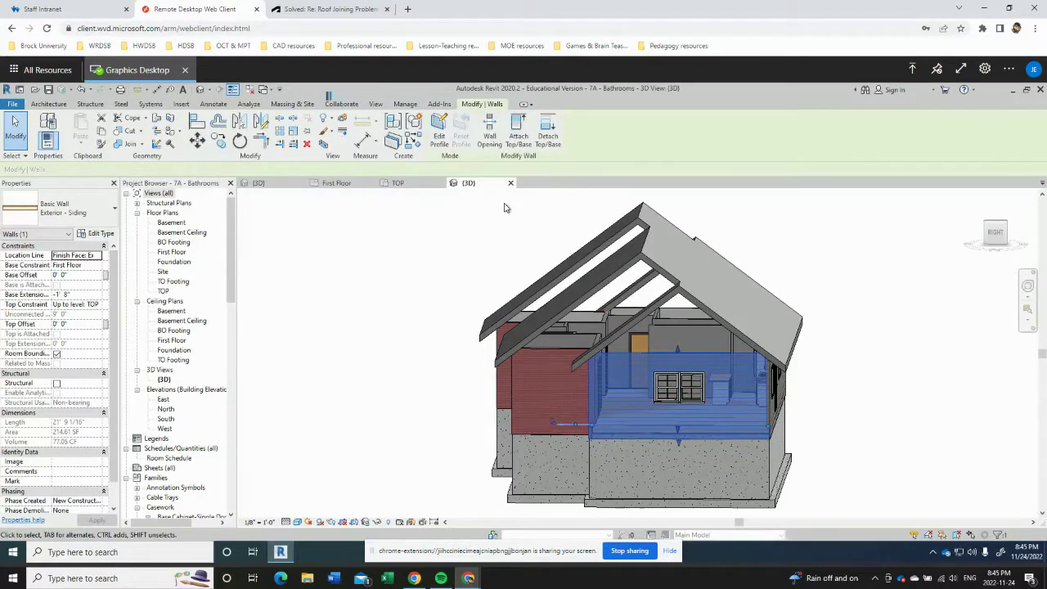
click(517, 133)
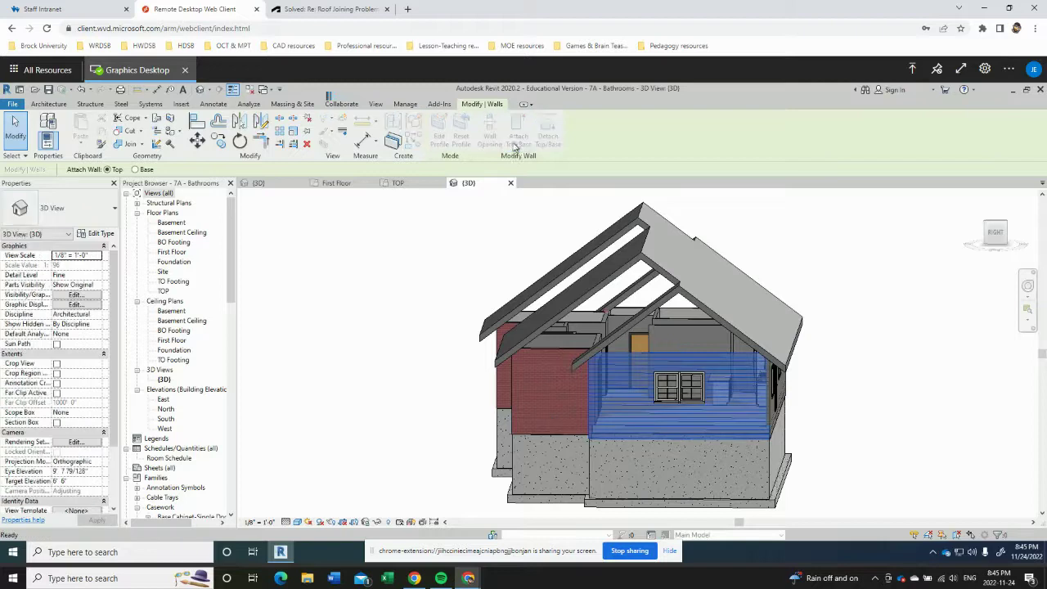
click(703, 312)
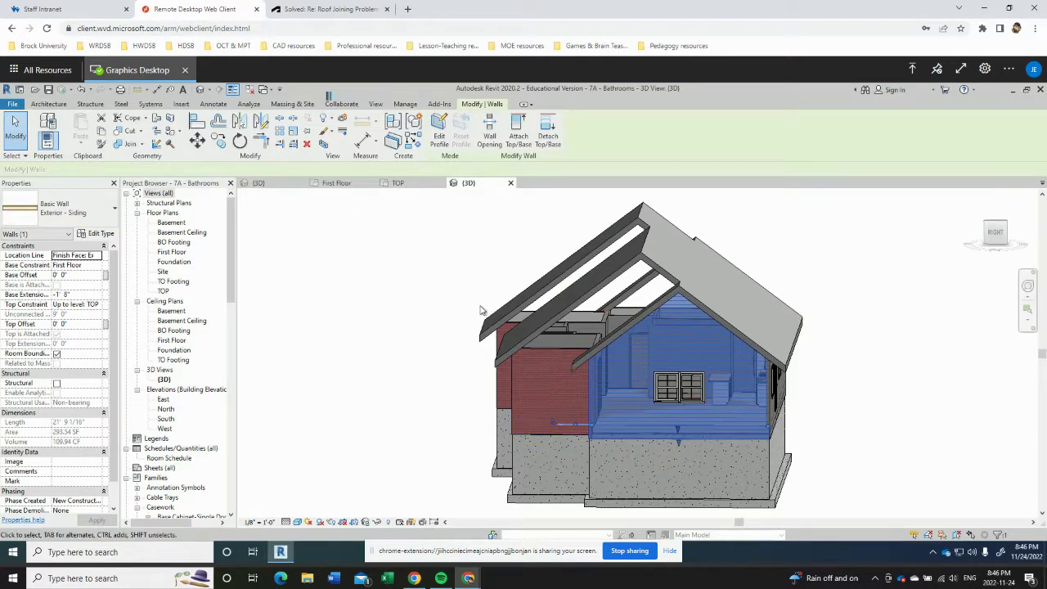
Attach the top of the smaller brick wall segment to the roof
click(550, 359)
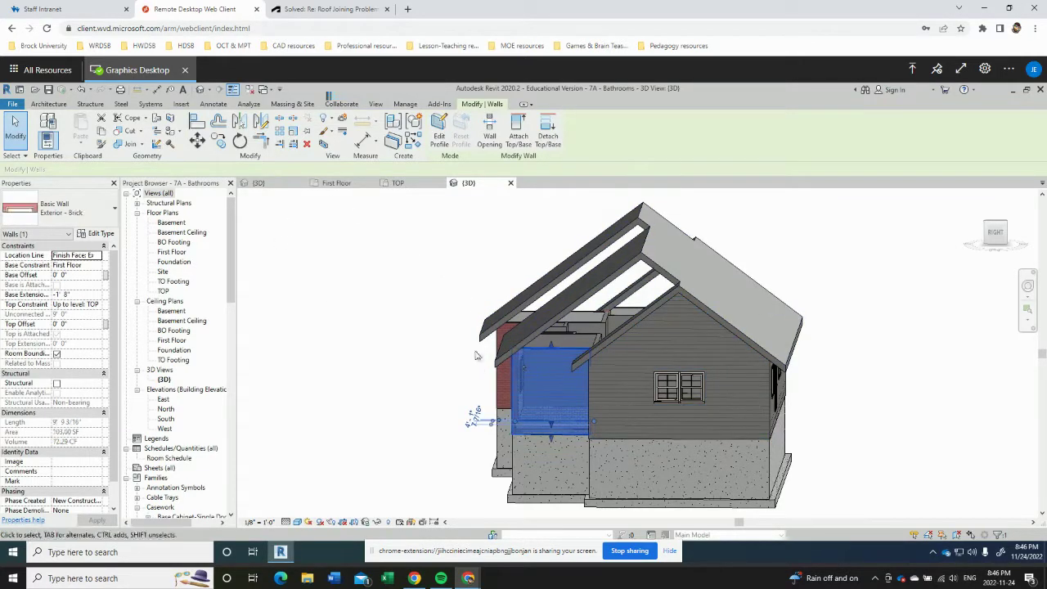
click(519, 131)
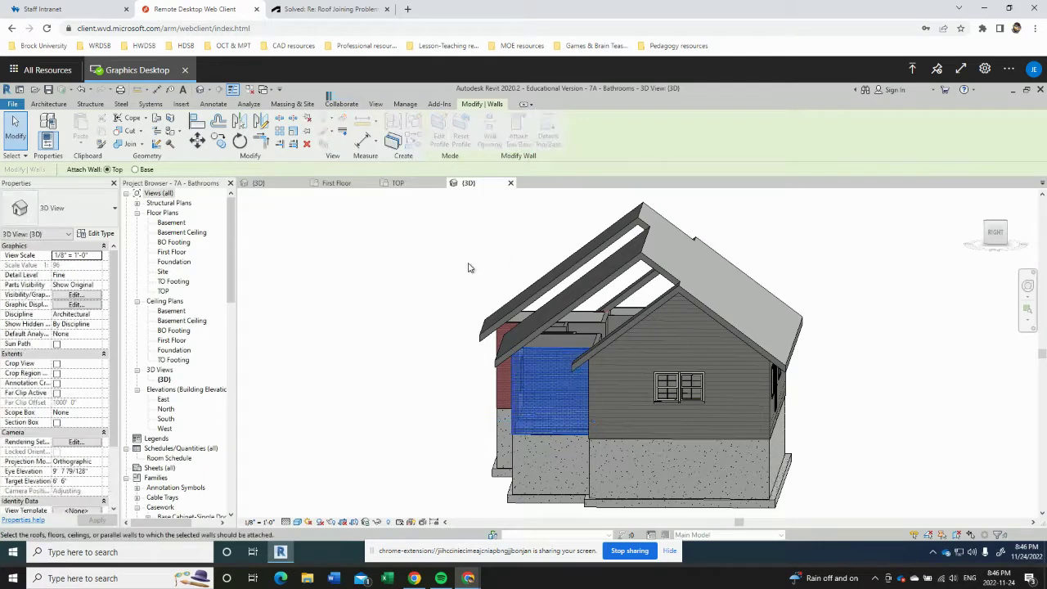
click(570, 311)
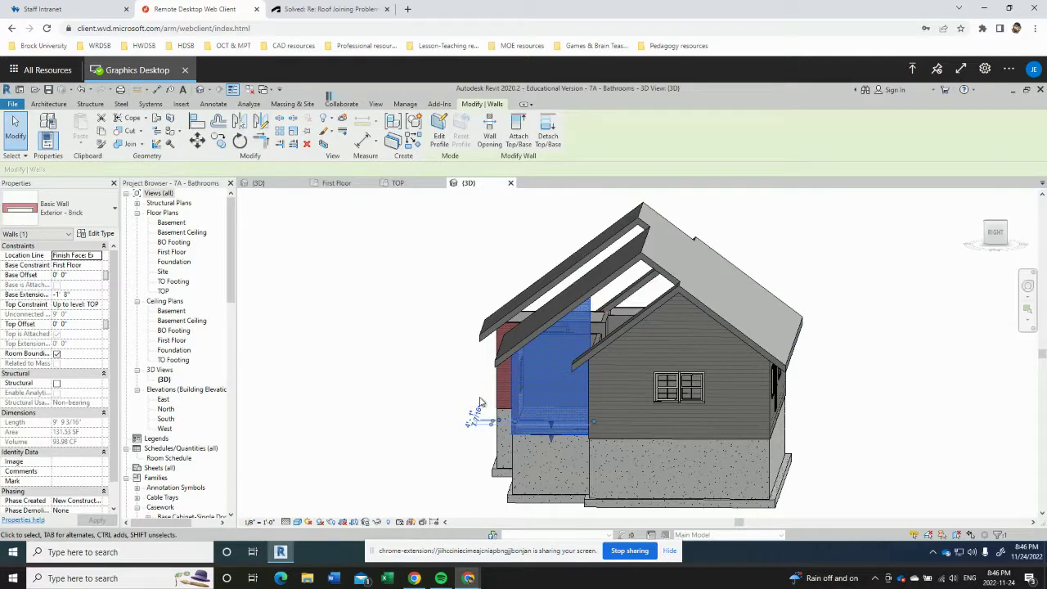
click(414, 374)
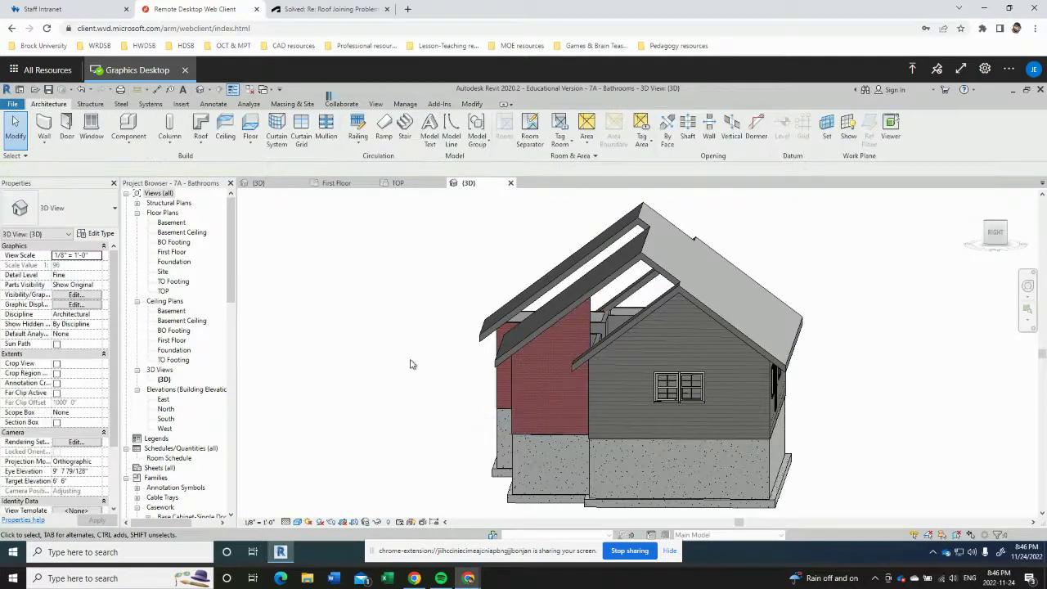
shift+middle_drag(426, 360, 799, 353)
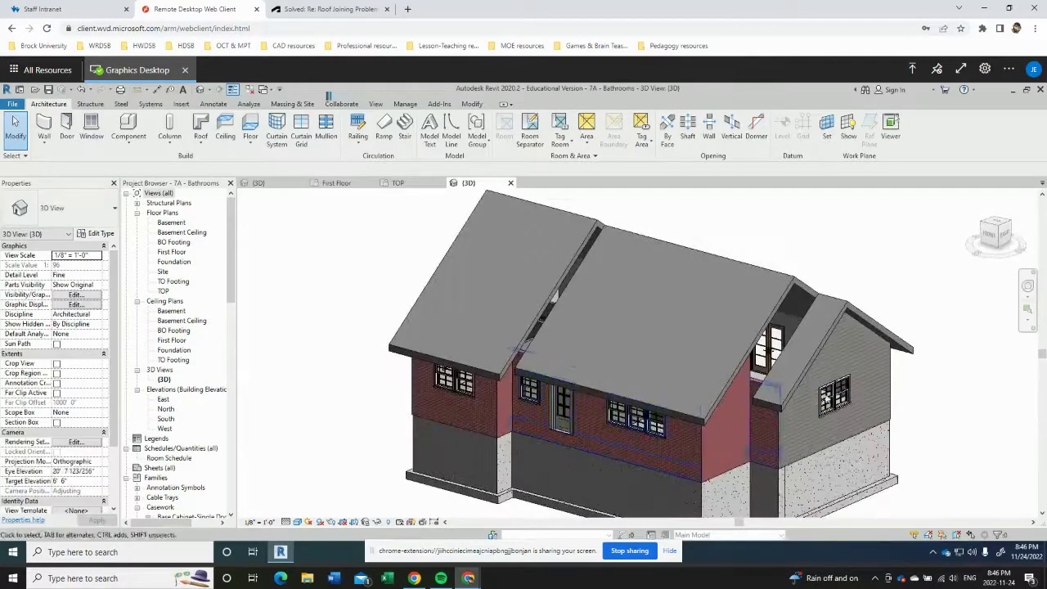
scroll(798, 348, up, 5)
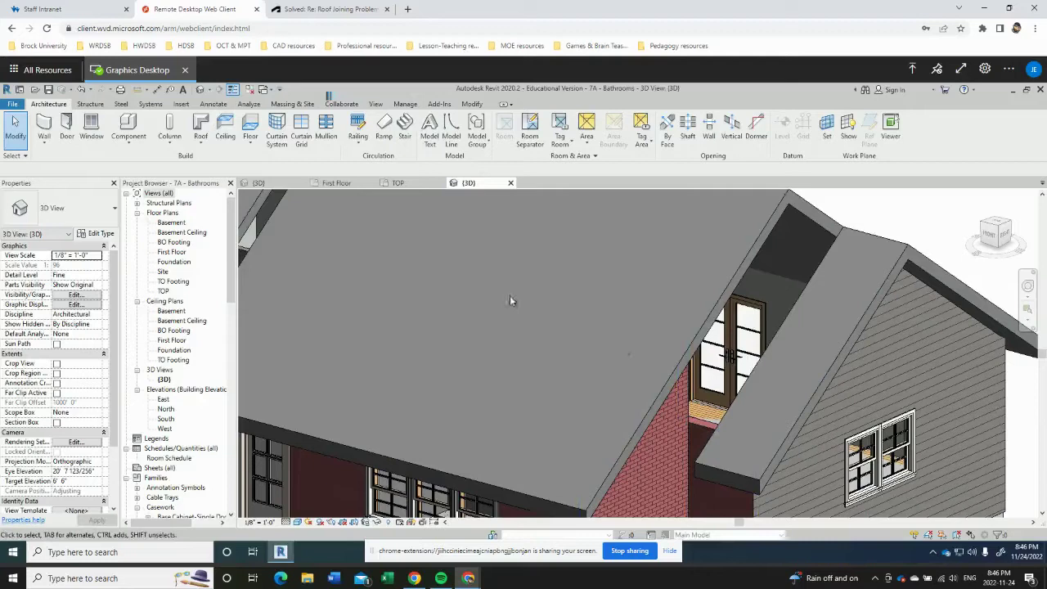
Use Join/Unjoin Roof to extend the lower roof's edge onto the brick wall, then open First Floor
click(793, 421)
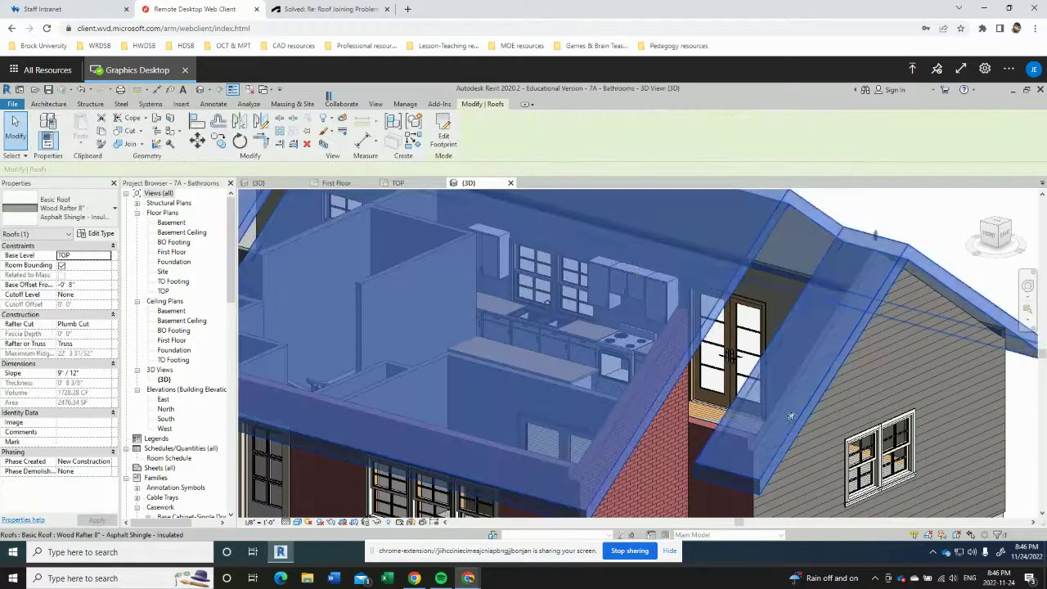
click(157, 121)
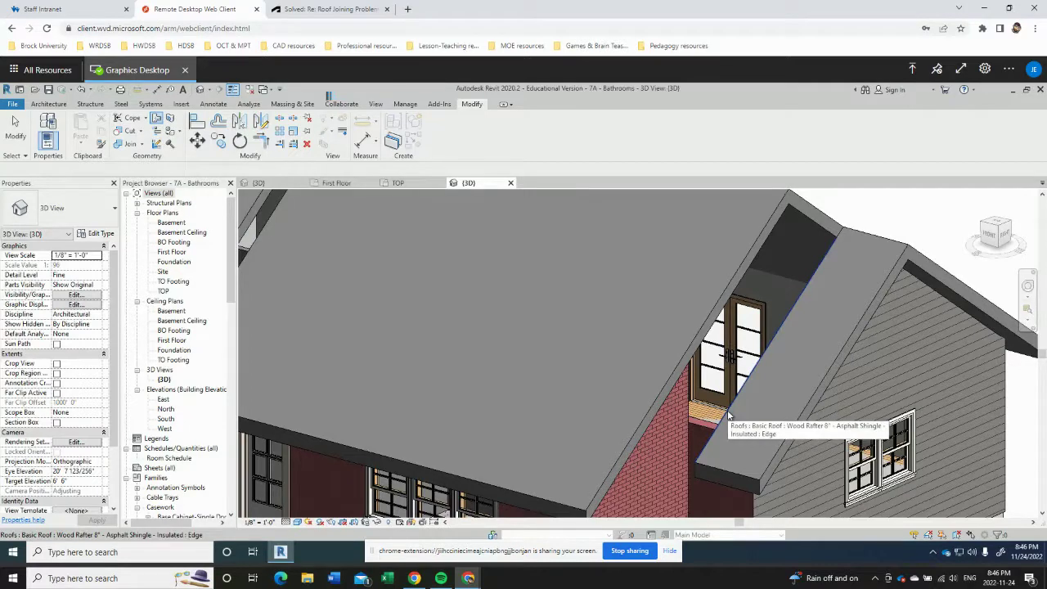
click(728, 413)
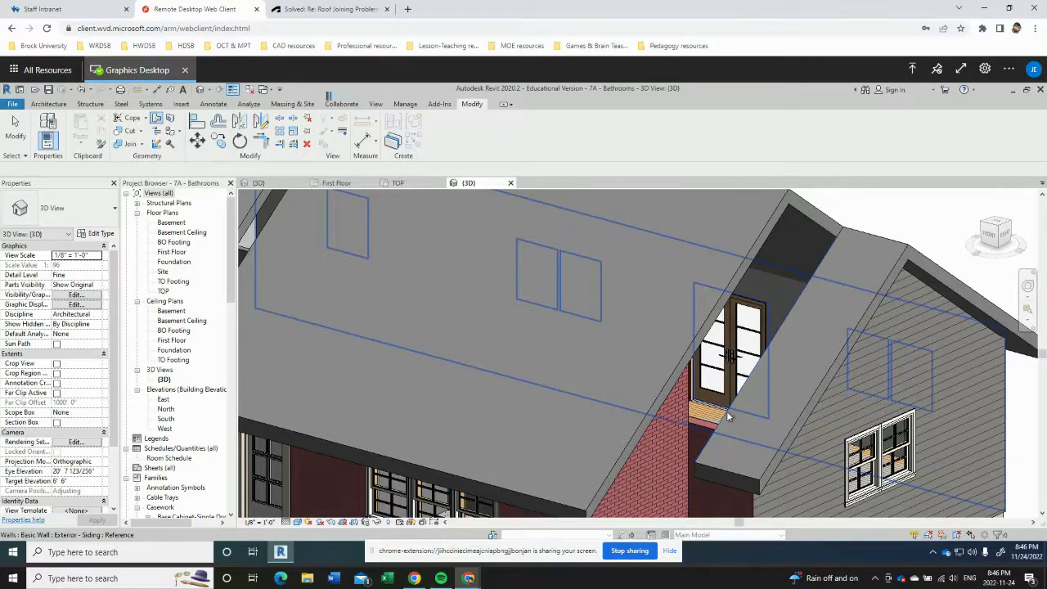
click(676, 422)
shift+middle_drag(652, 452, 608, 448)
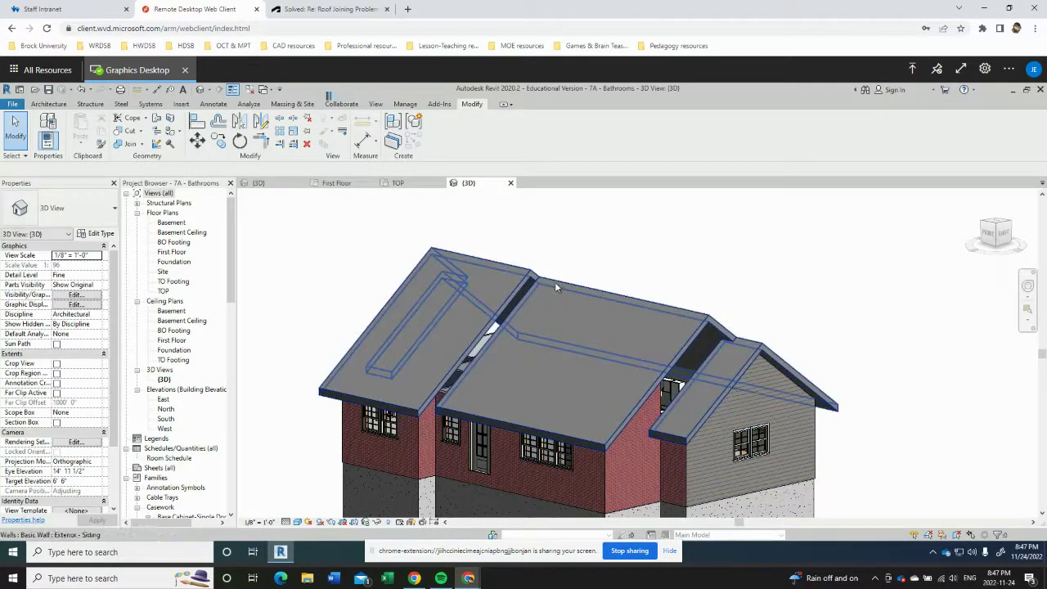
click(337, 183)
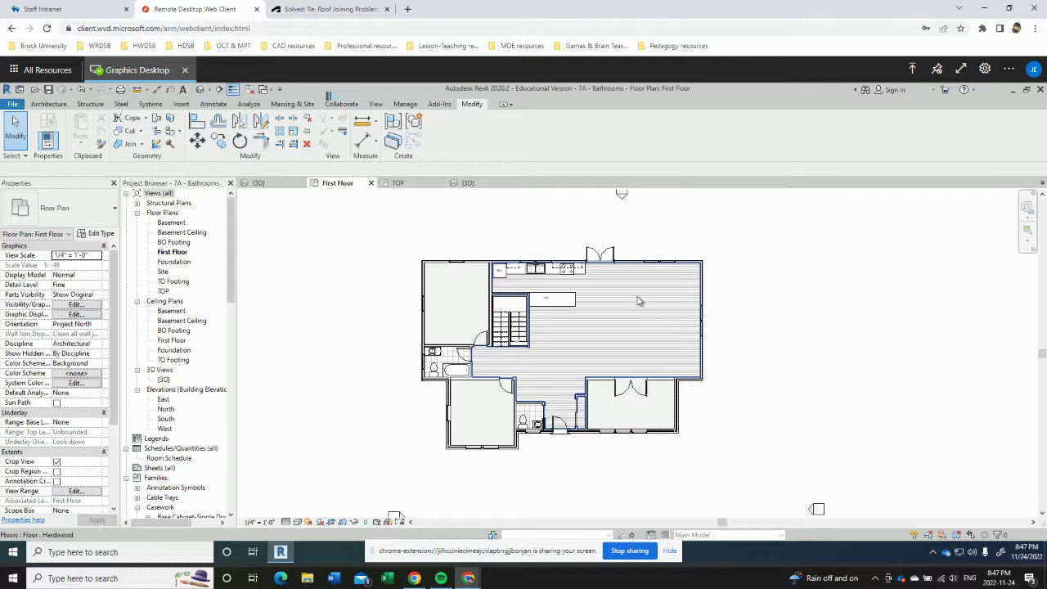
In the 3D view, open the brick wall's profile for editing and dismiss the attachments-removed notice
click(464, 183)
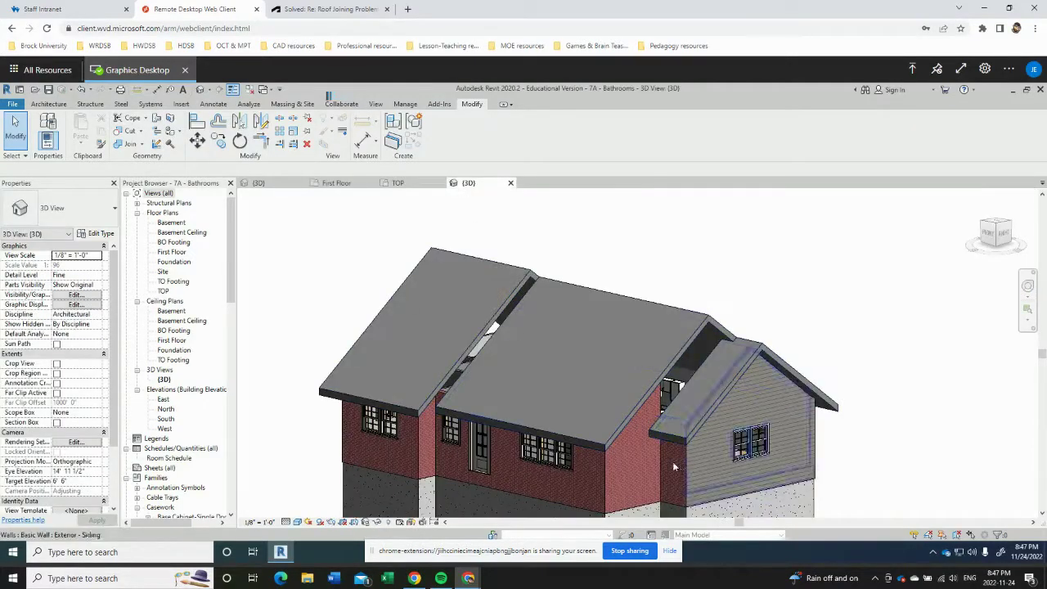
click(628, 477)
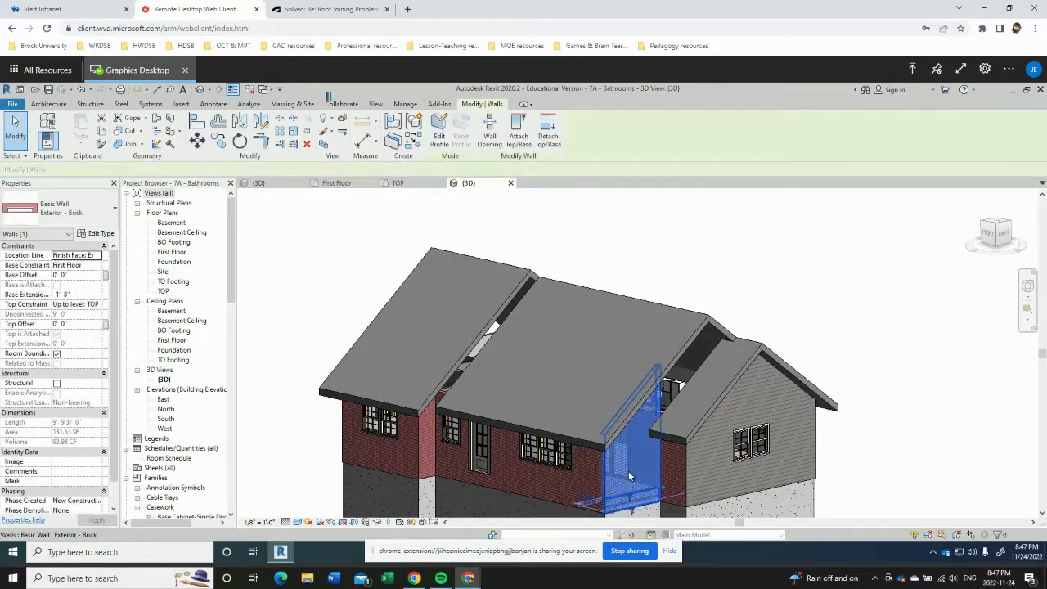
click(439, 124)
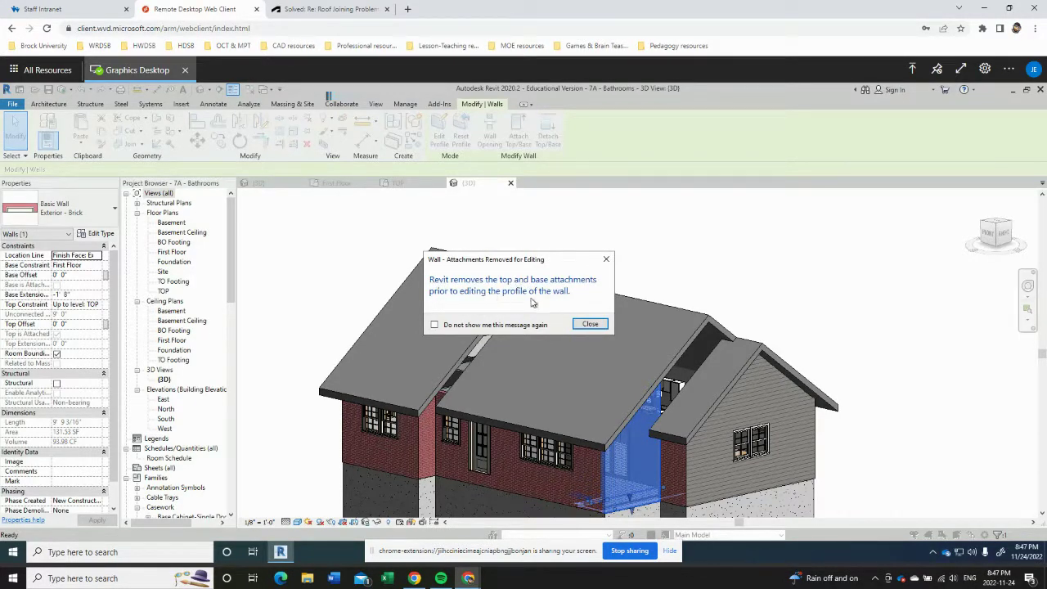
click(589, 324)
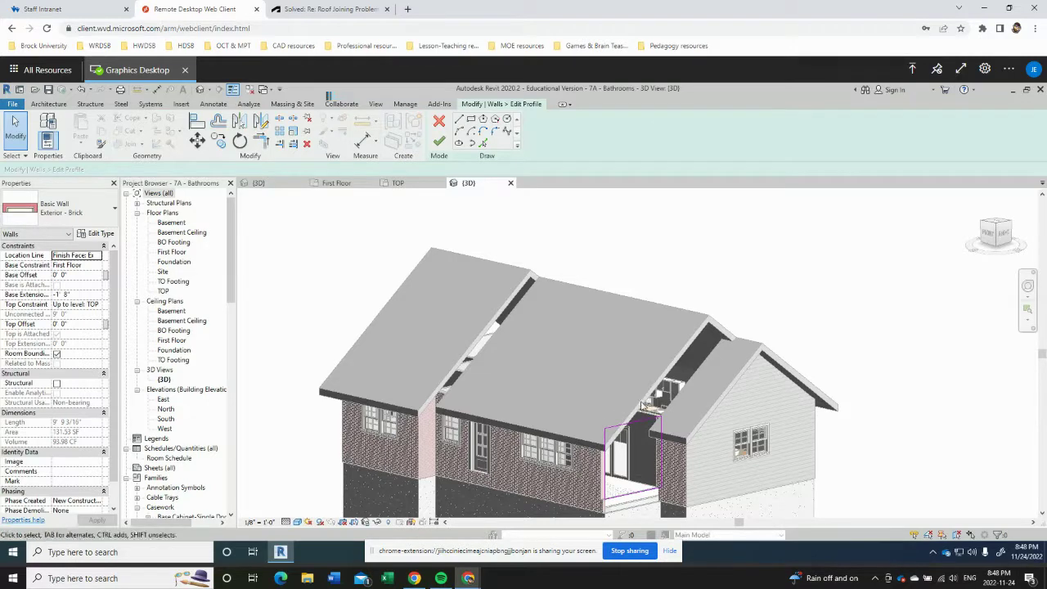
Sketch a line from the profile's top-left corner up along the roof underside
click(1004, 236)
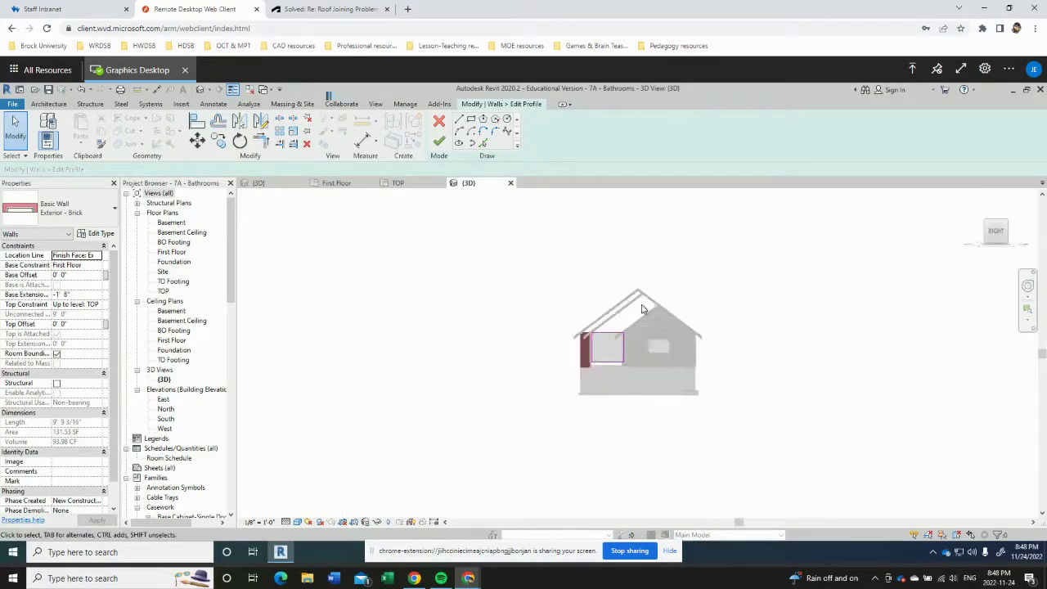
scroll(642, 309, up, 5)
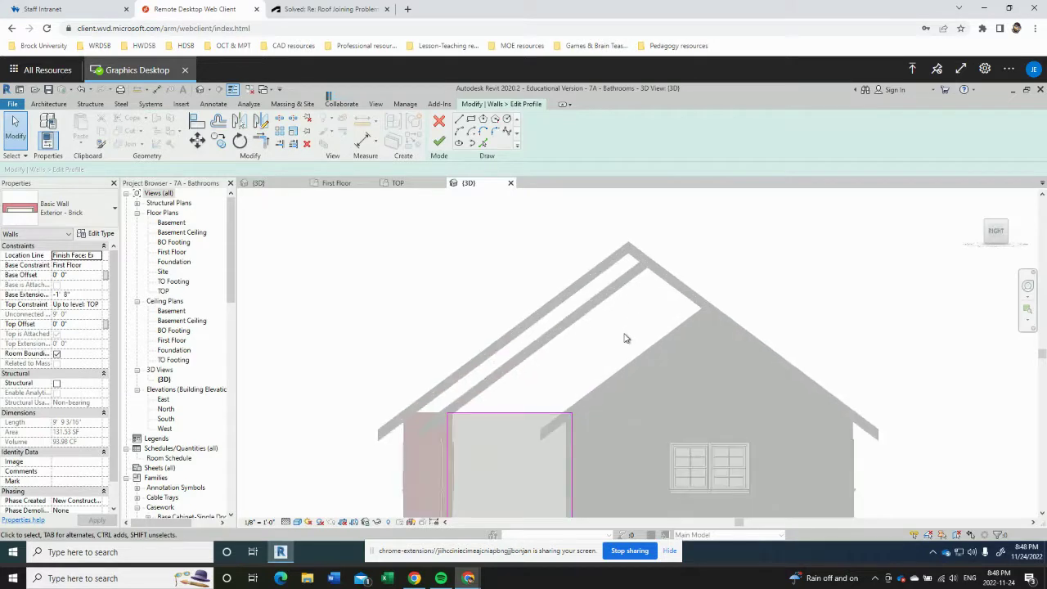
middle_drag(624, 338, 638, 295)
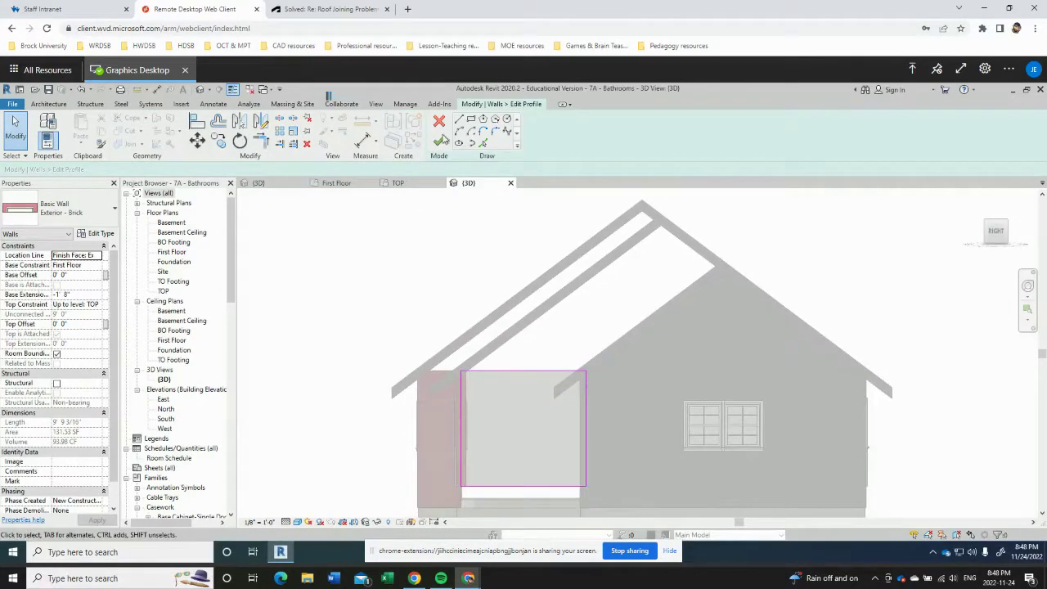
click(459, 121)
click(462, 371)
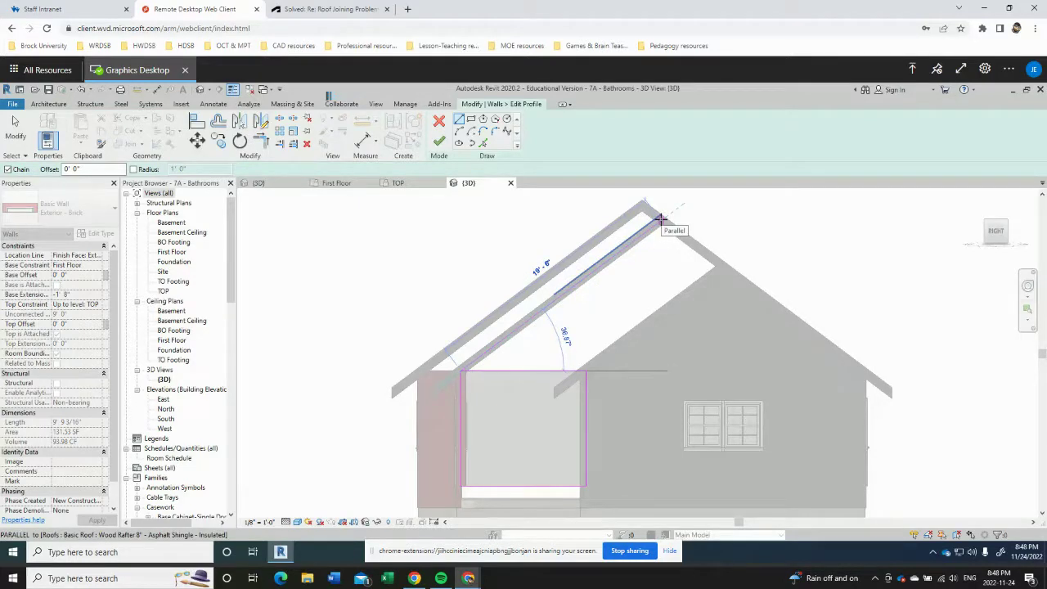
click(659, 219)
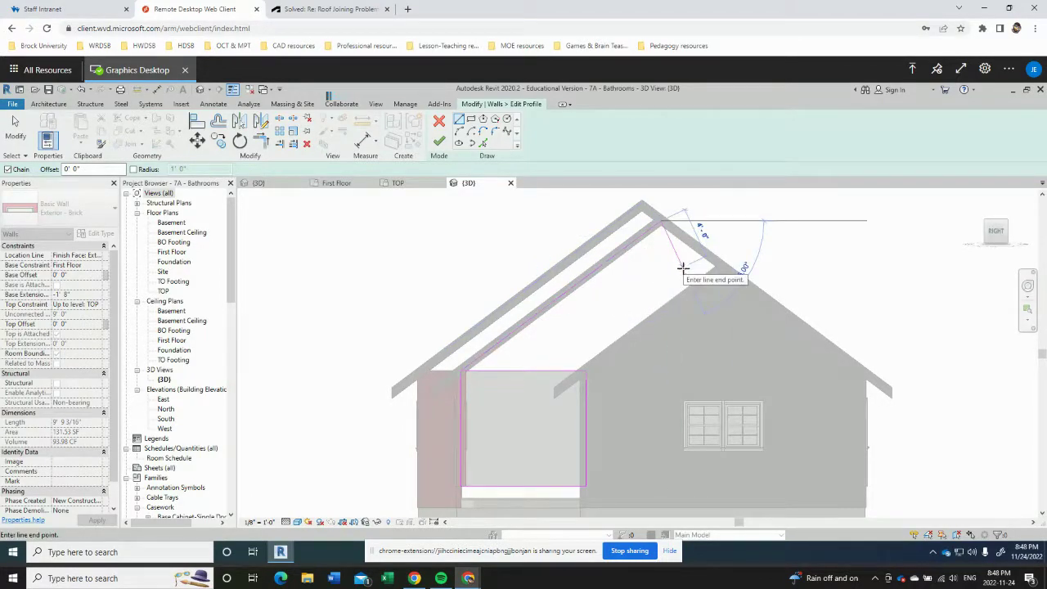
key(Escape)
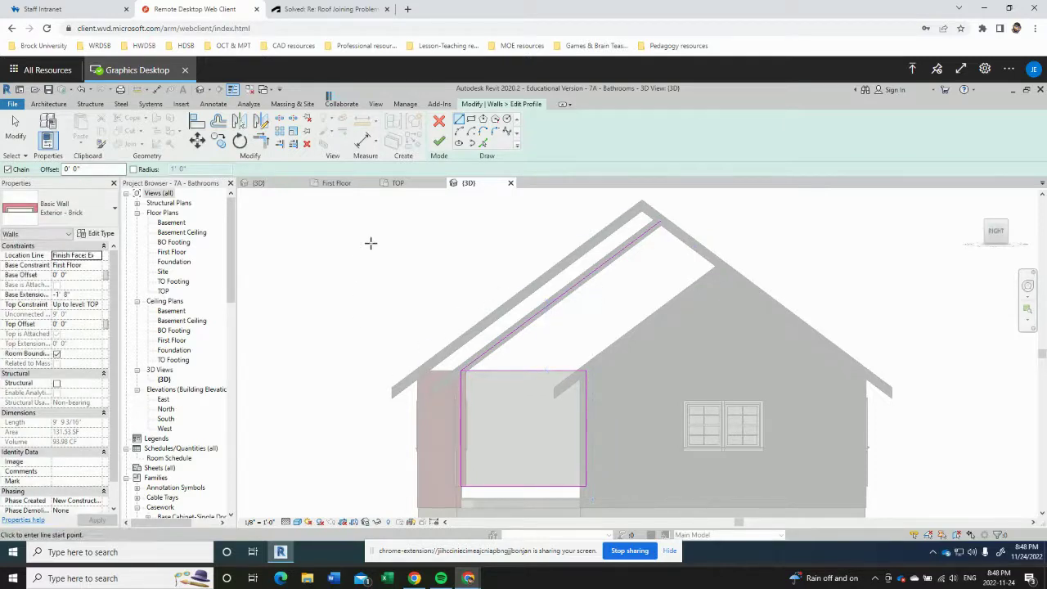
Sketch lines from the top-right corner to the roof and up to the peak
click(587, 371)
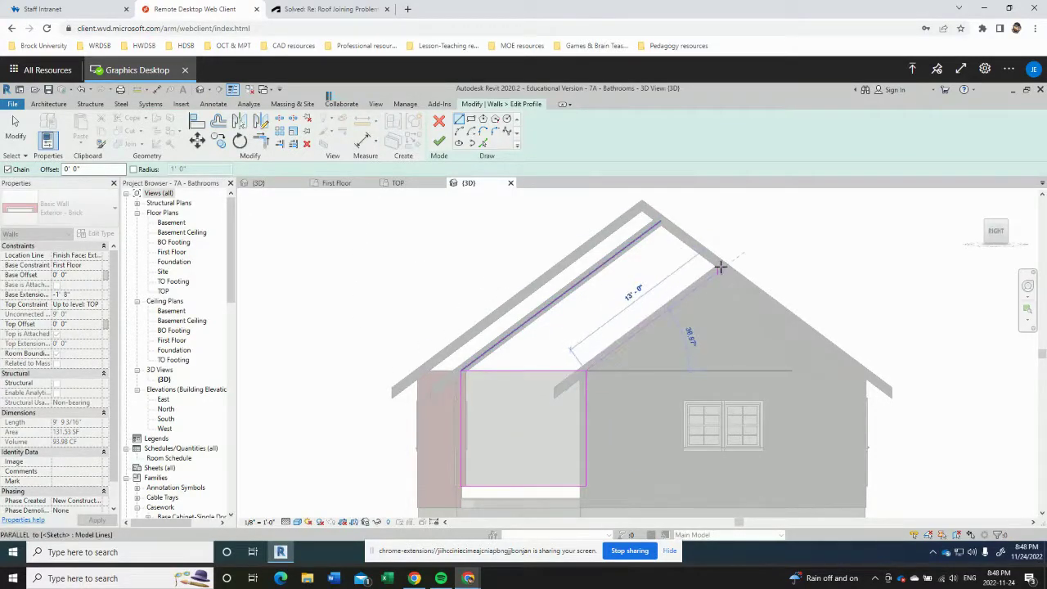
scroll(711, 268, up, 2)
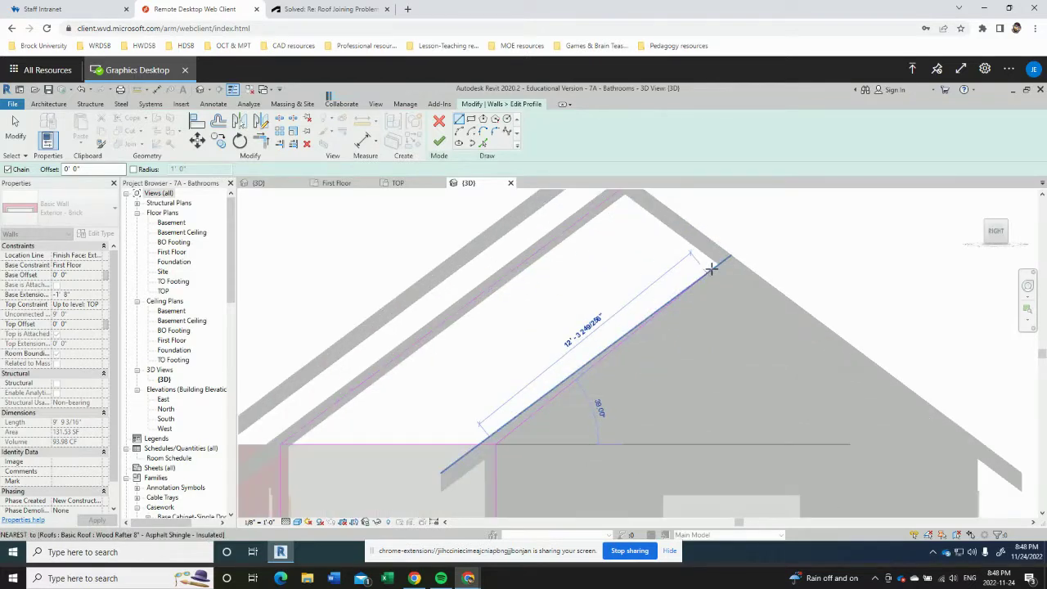
scroll(712, 268, up, 2)
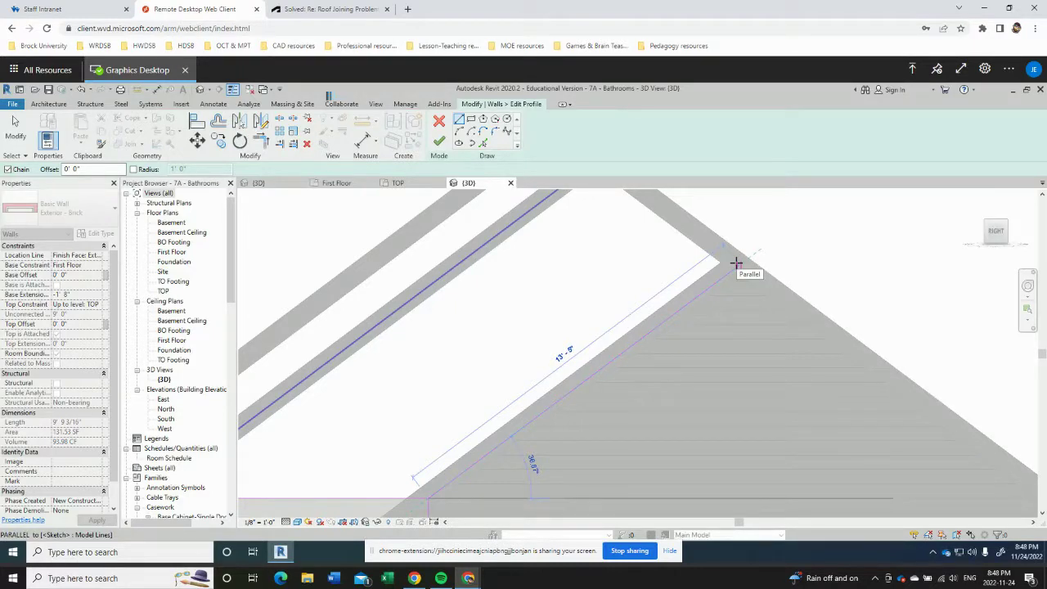
click(736, 263)
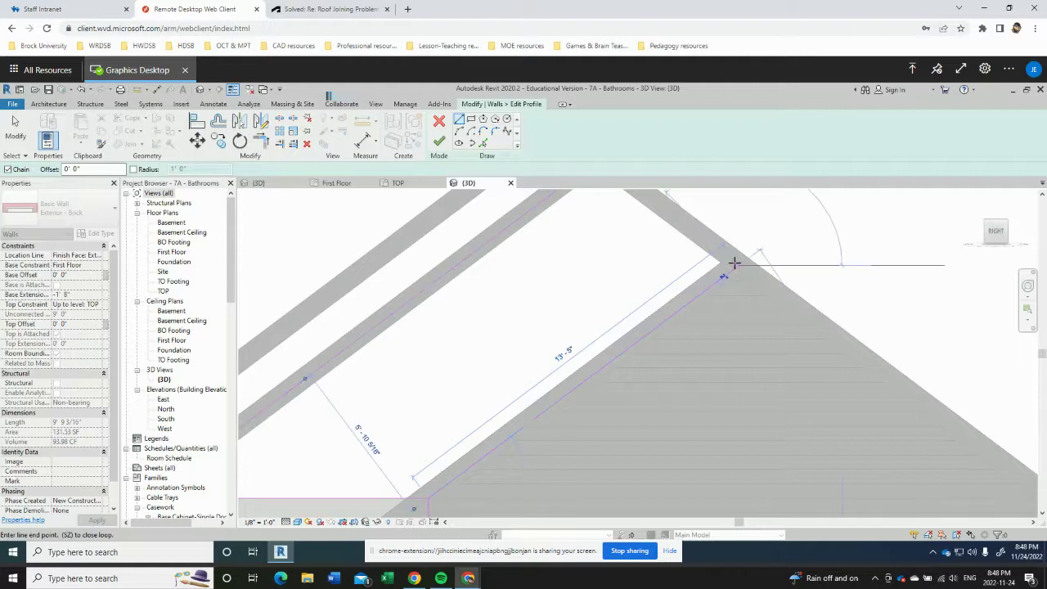
scroll(731, 261, down, 3)
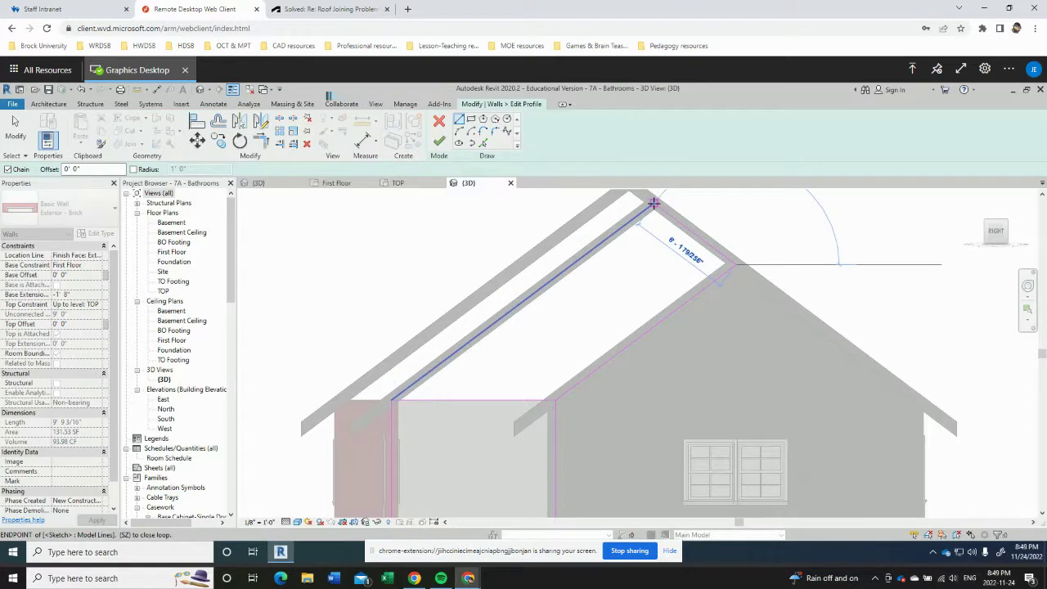
click(654, 203)
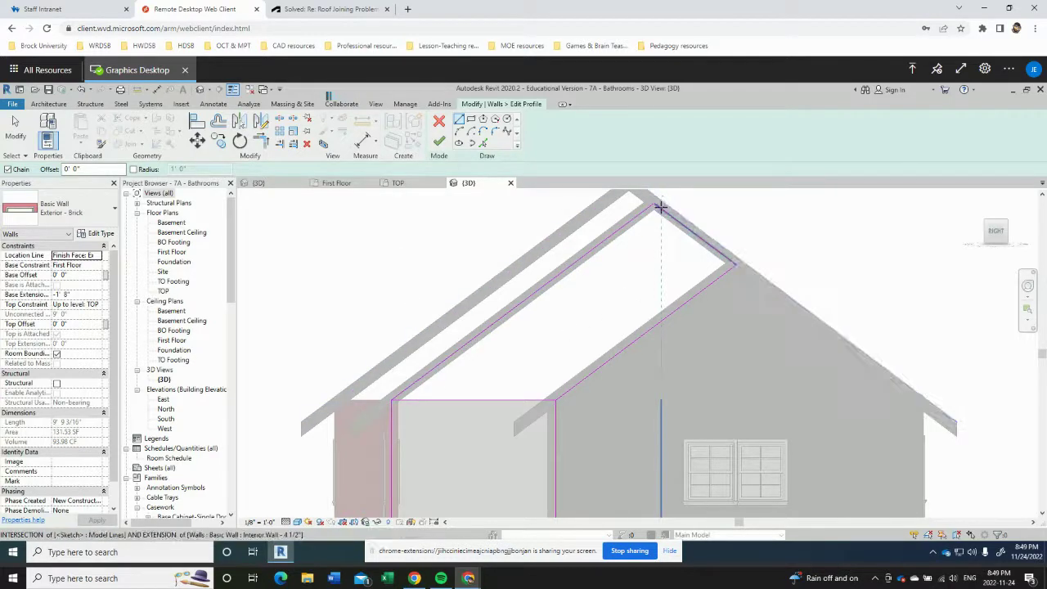
scroll(660, 207, up, 3)
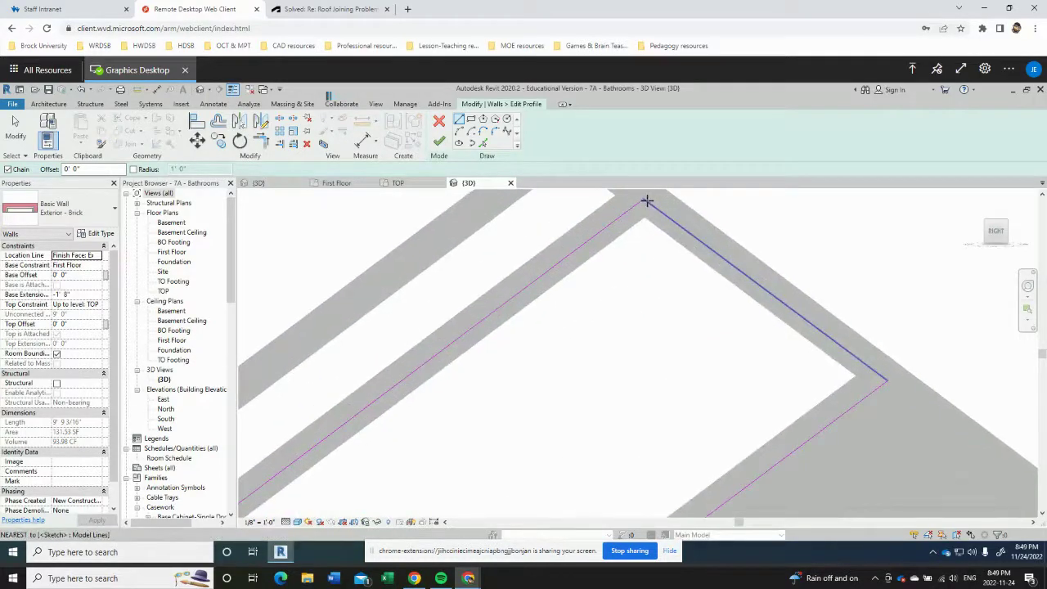
scroll(646, 201, up, 4)
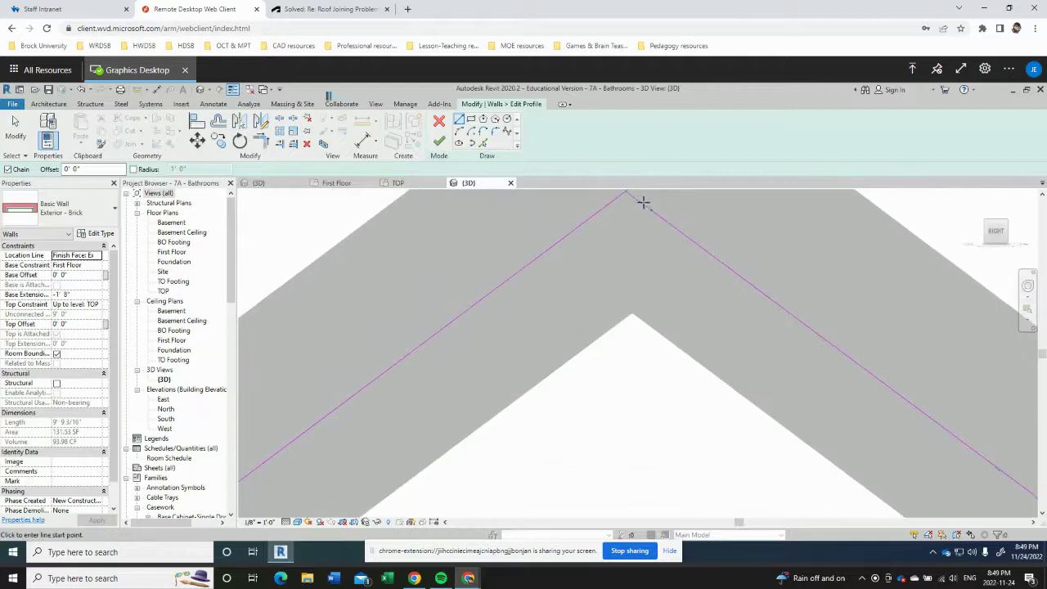
middle_drag(644, 202, 640, 262)
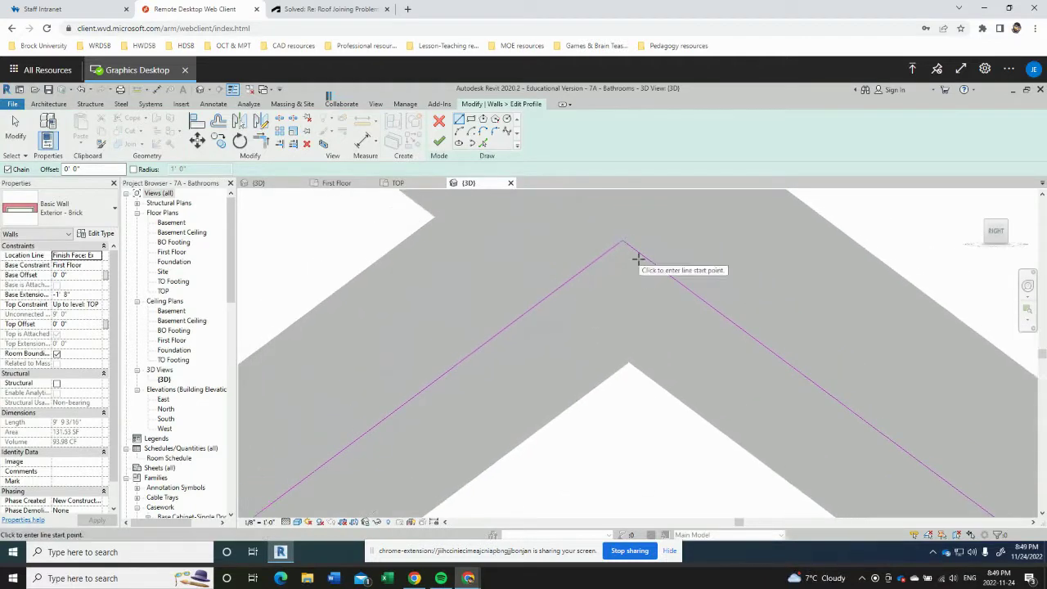
scroll(638, 259, down, 5)
middle_drag(596, 369, 554, 318)
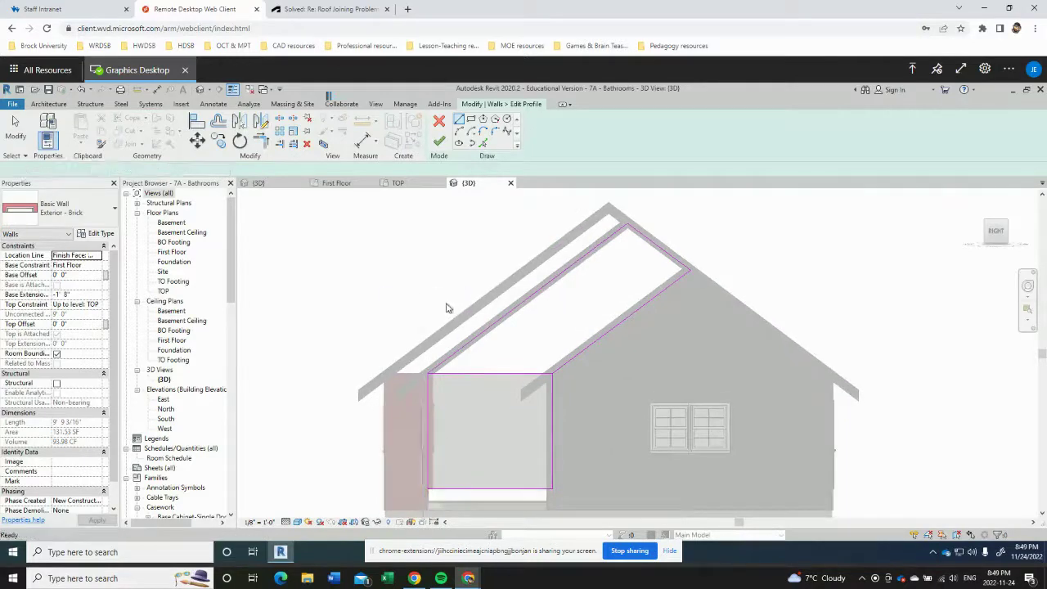
key(Escape)
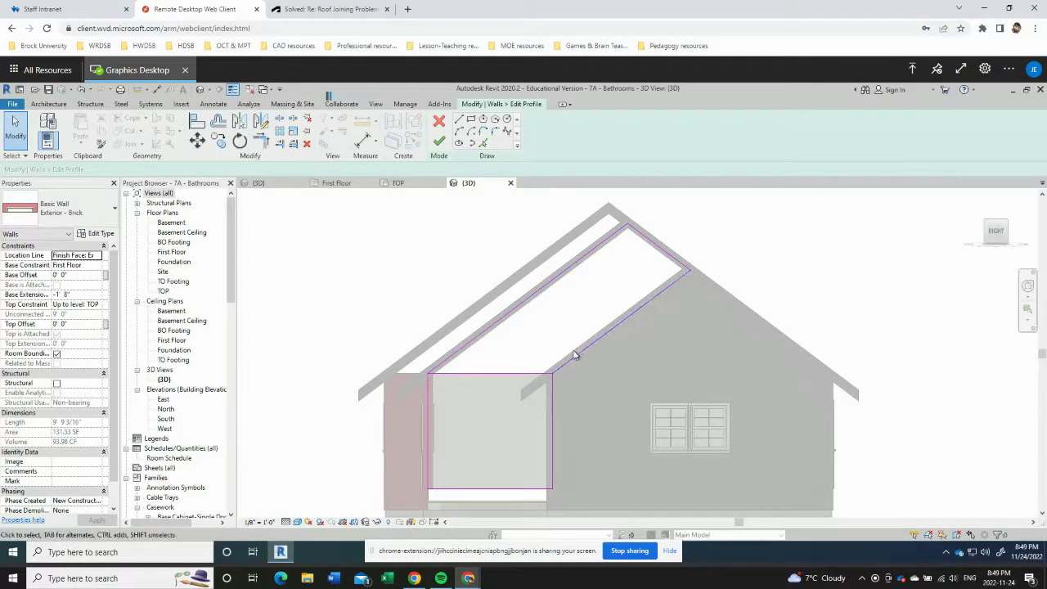
Delete the profile's old top line, finish the edit, and unjoin the wall from the roof
click(479, 375)
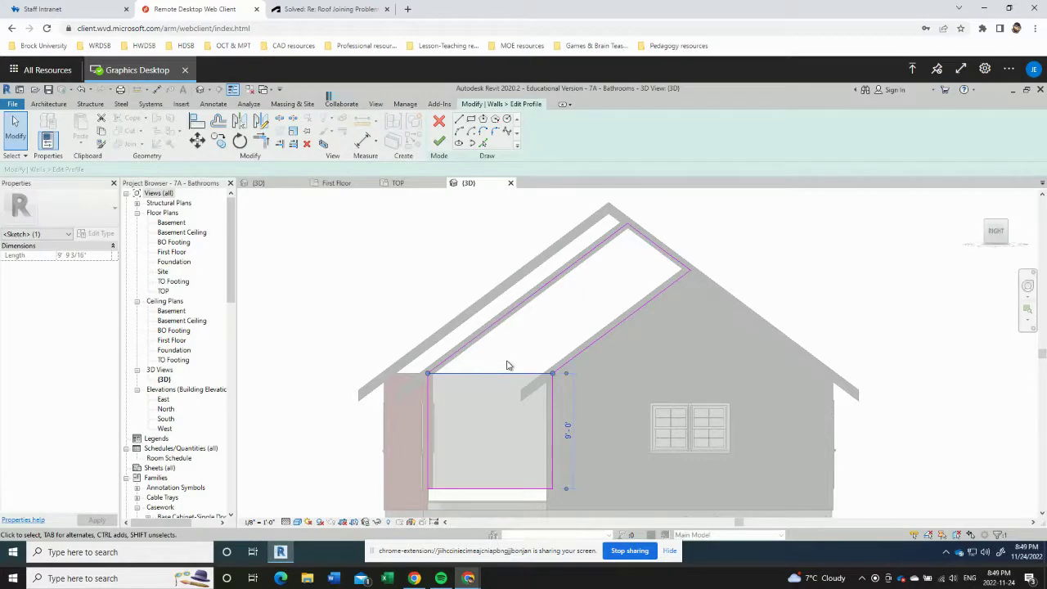
key(Delete)
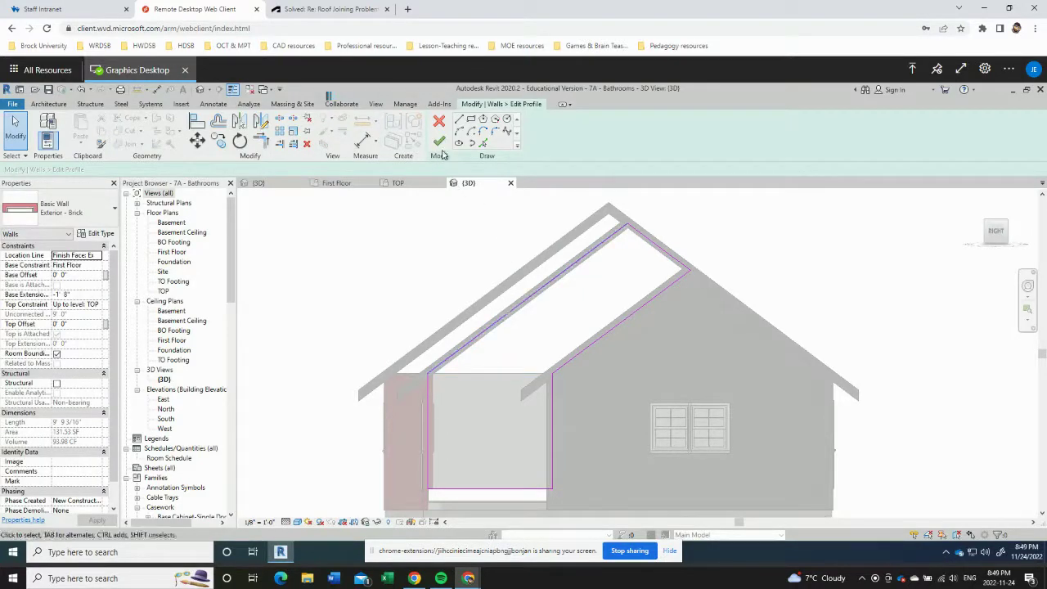
click(439, 142)
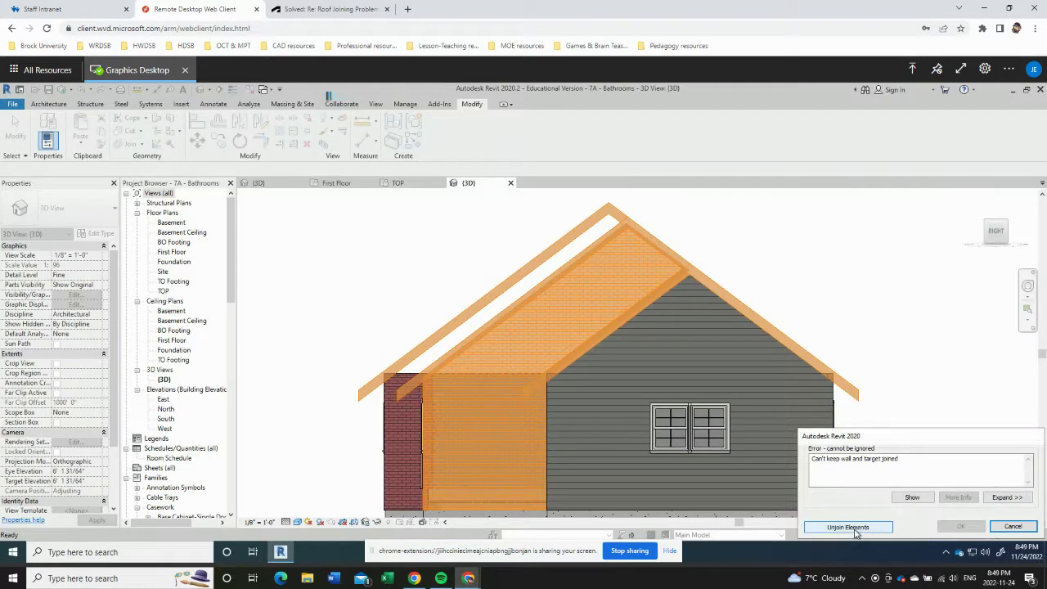
click(847, 526)
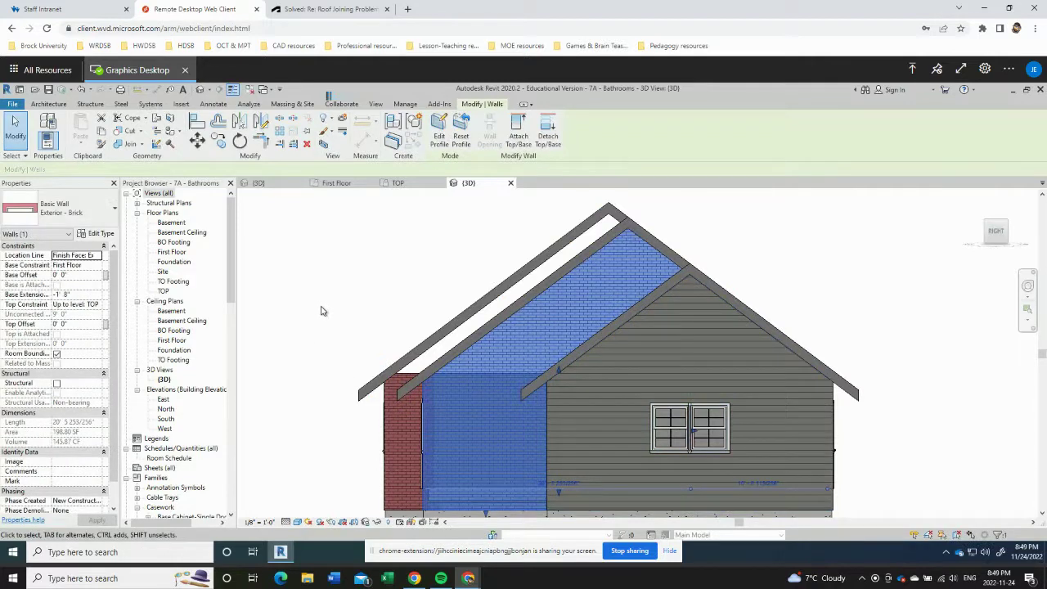
click(303, 315)
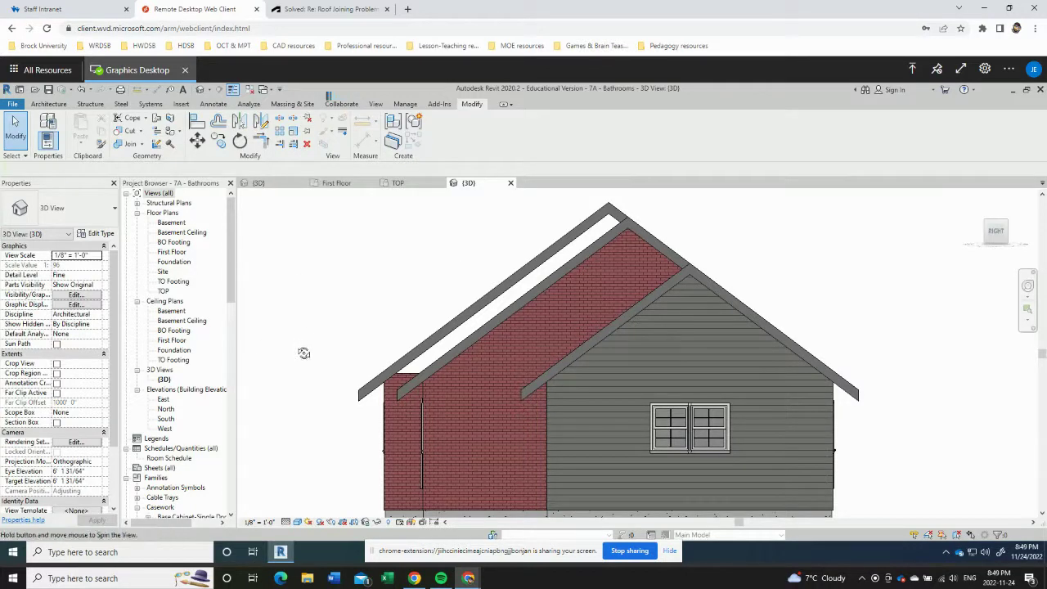
mouse_move(303, 352)
shift+middle_down()
mouse_move(352, 355)
mouse_move(323, 353)
shift+middle_up()
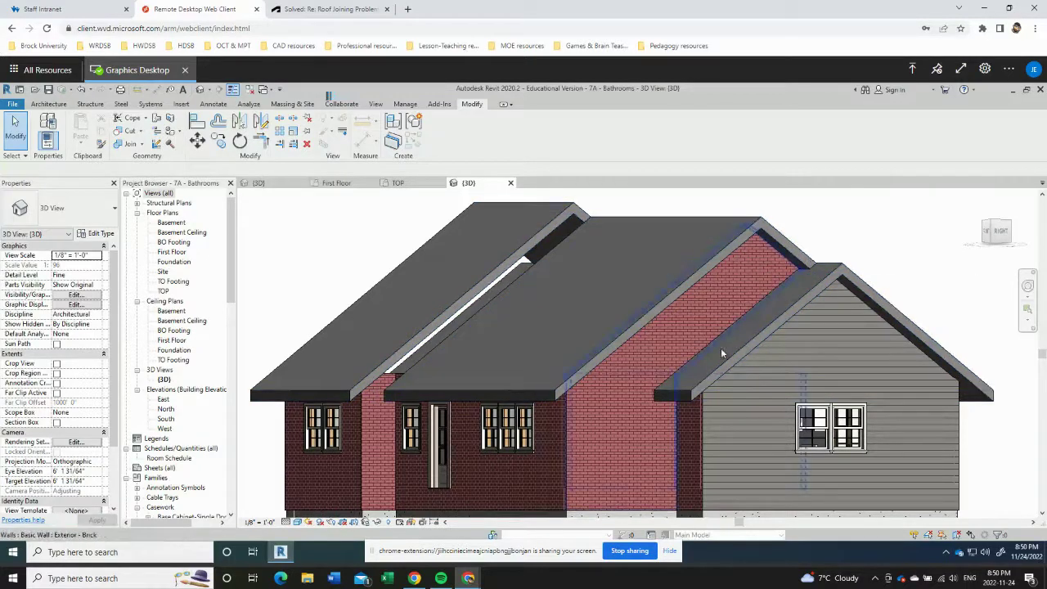
Zoom out on the 3D house to check the brick wall now fills the gable up to the roof peak
scroll(692, 350, down, 2)
scroll(692, 350, down, 2)
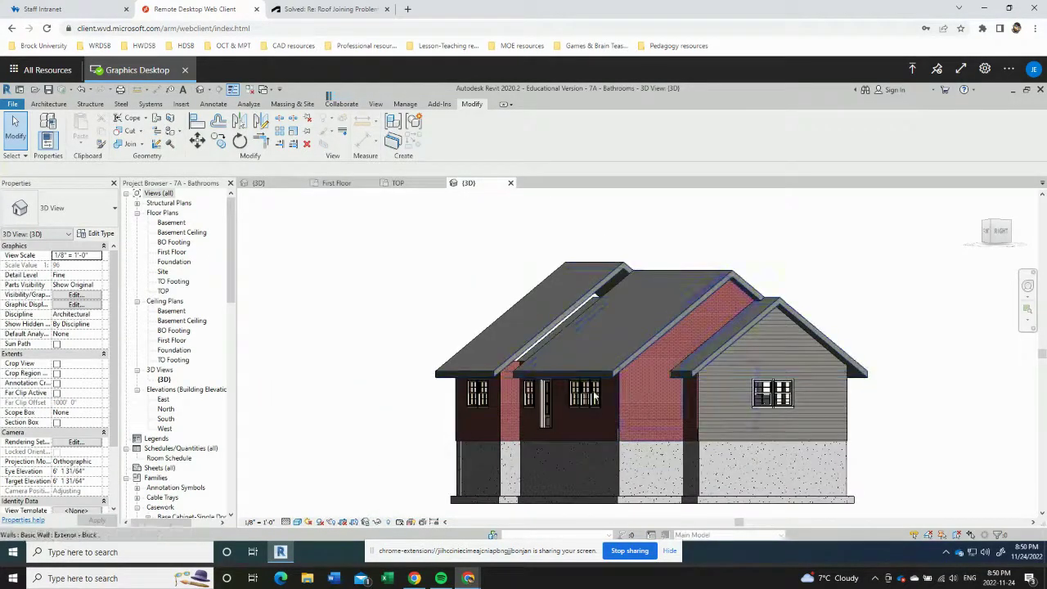